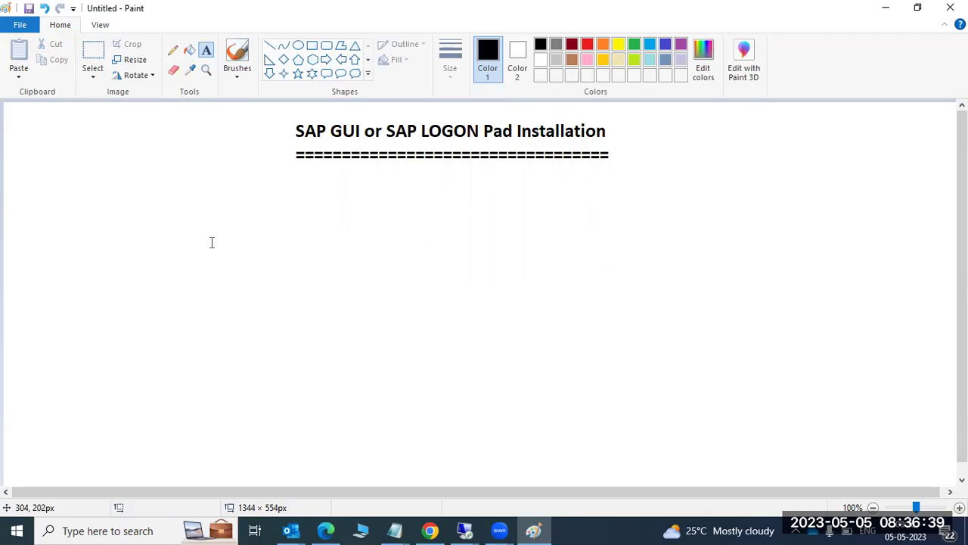
# Step: Add a text box below the installation title in Paint containing 'SAP'
pyautogui.moveTo(66, 182); pyautogui.dragTo(145, 261)
pyautogui.moveTo(201, 292); pyautogui.dragTo(422, 464)
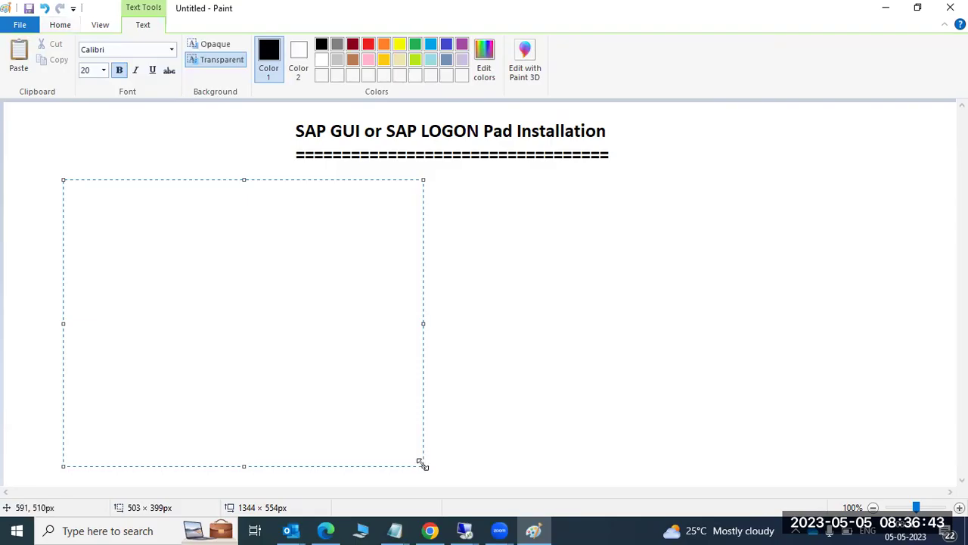
pyautogui.write('SAP')
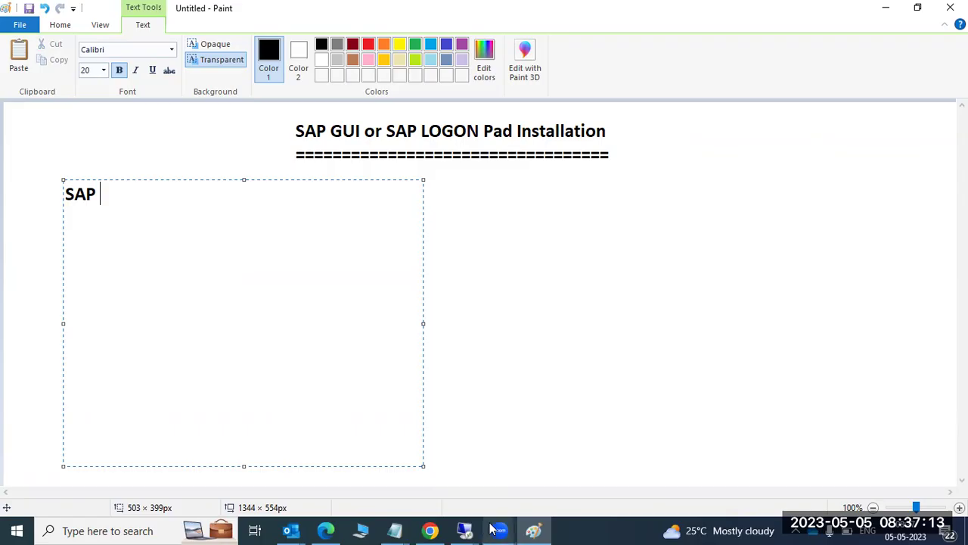
pyautogui.click(465, 530)
# Step: In the remote browser's Software Center tab, go up to the SAP GUI FOR WINDOWS 7.70 CORE page
pyautogui.click(509, 469)
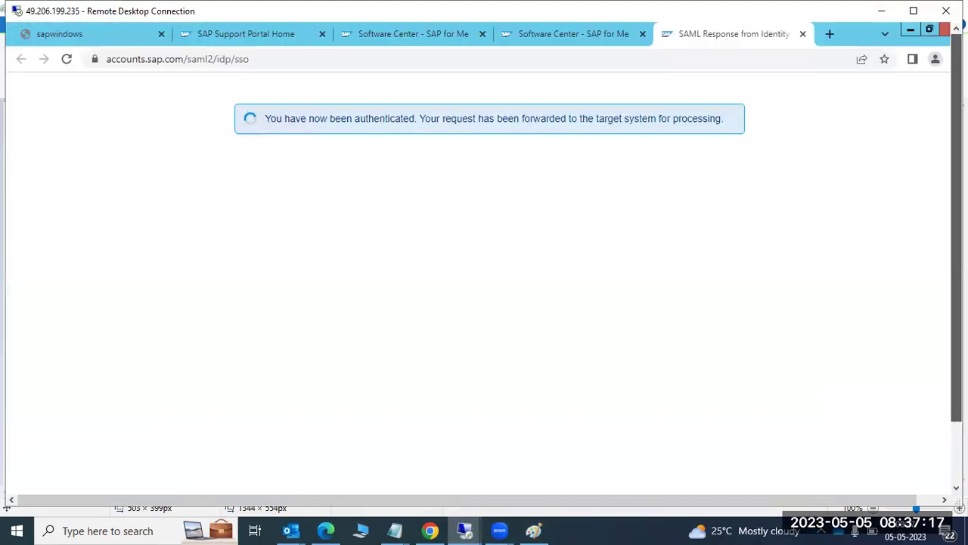
pyautogui.hotkey('ctrl', 'shift', 'Tab')
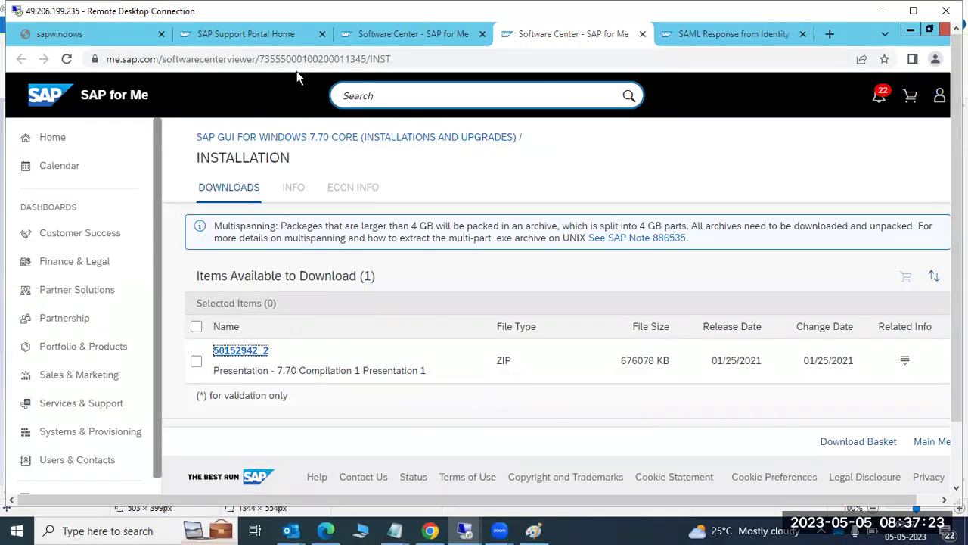
pyautogui.hotkey('ctrl', 'shift', 'Tab')
pyautogui.hotkey('ctrl', 'Tab')
pyautogui.click(255, 135)
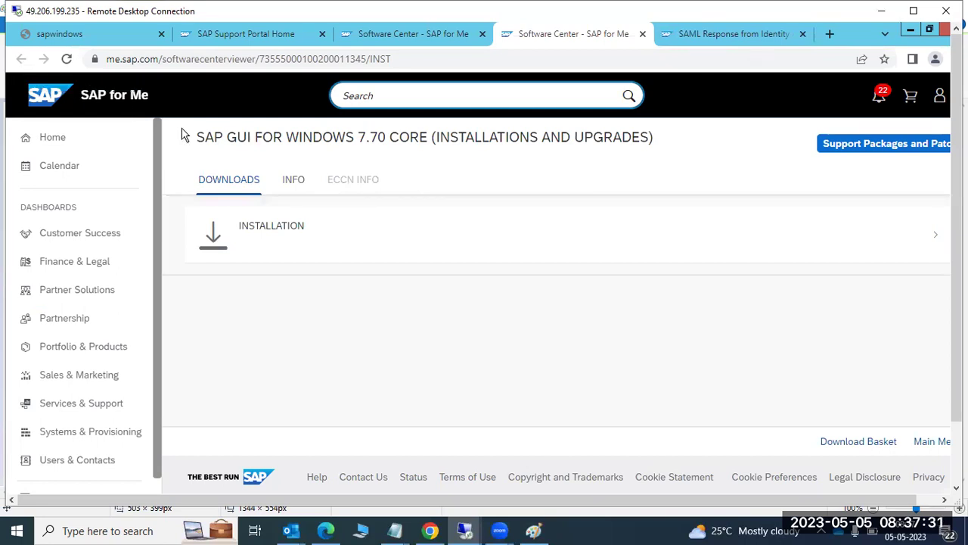
pyautogui.moveTo(205, 138); pyautogui.dragTo(422, 145)
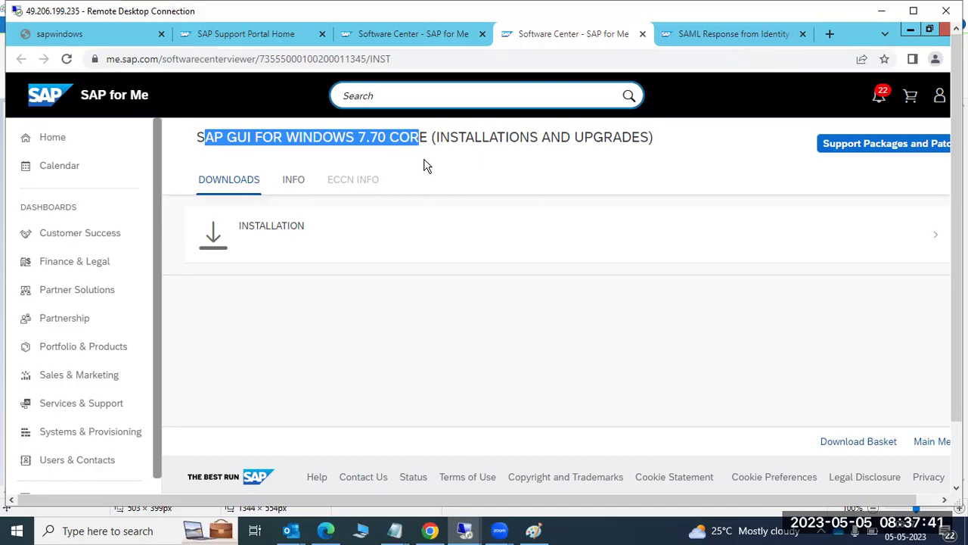
pyautogui.click(412, 167)
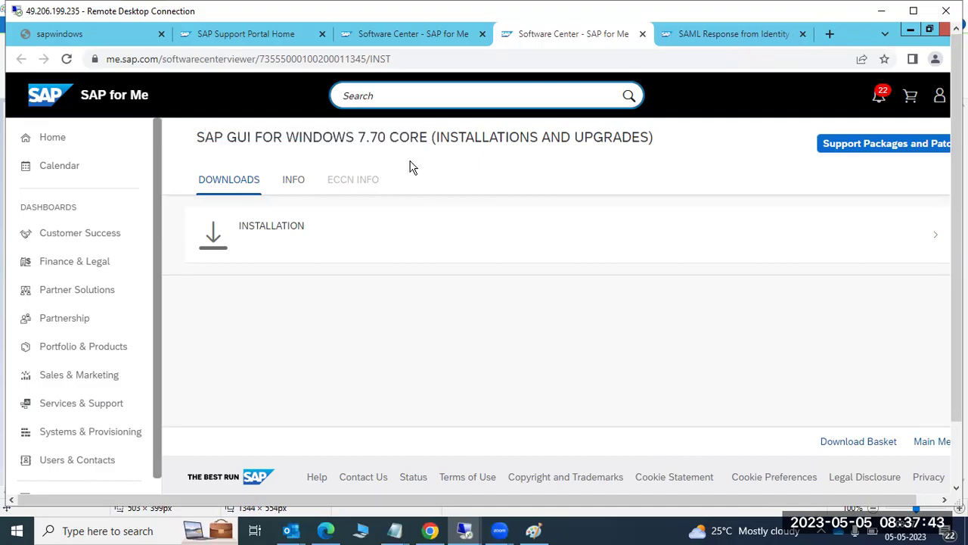
# Step: Search SAP for Me for 'SAP GUI for'
pyautogui.click(380, 95)
pyautogui.write('SAp ')
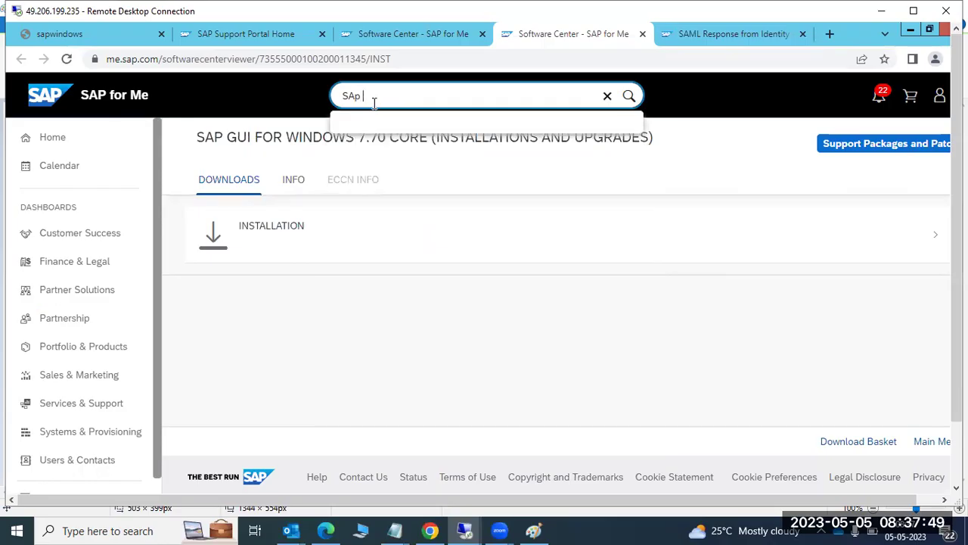
pyautogui.write('U')
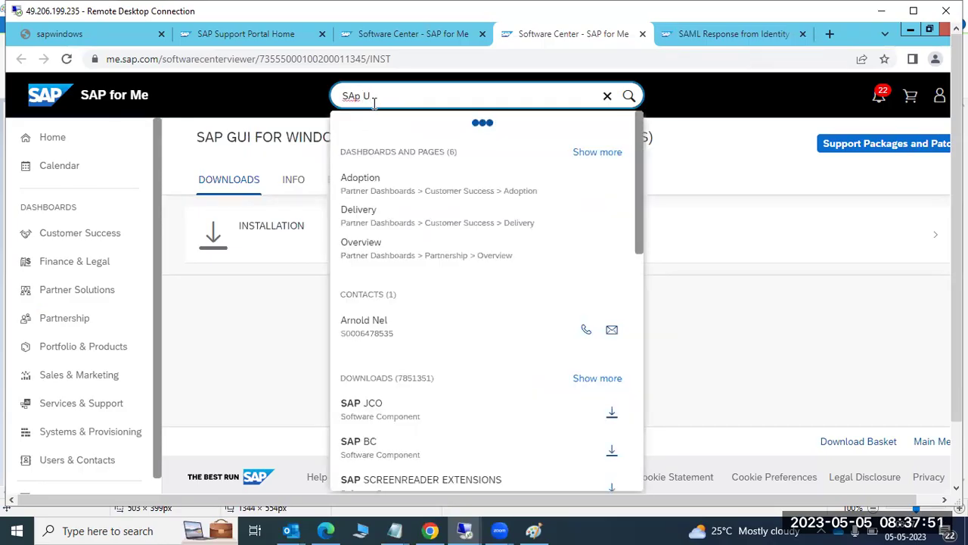
pyautogui.press('BackSpace')
pyautogui.press('BackSpace')
pyautogui.press('BackSpace')
pyautogui.write('P GUI for')
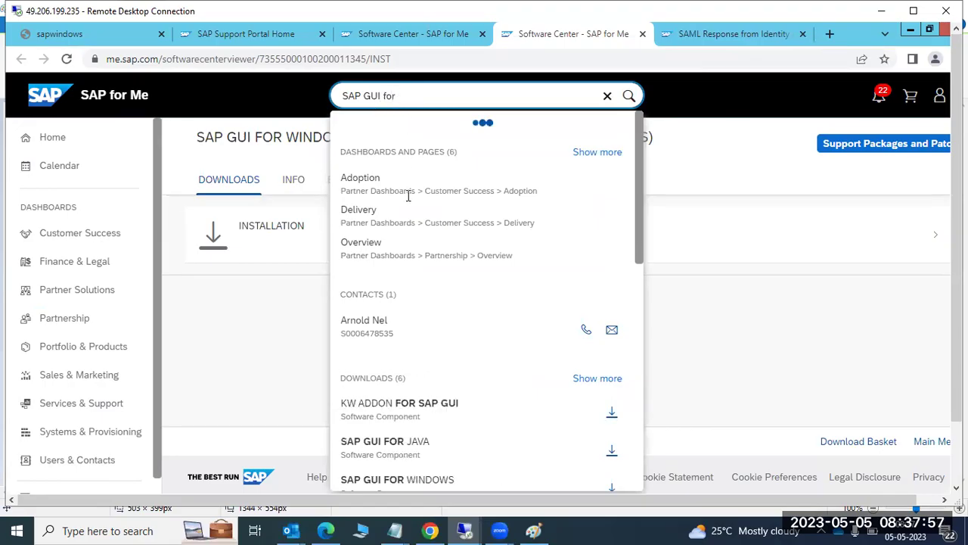
# Step: Open SAP GUI FOR WINDOWS from the results, then its 7.70 CORE version
pyautogui.scroll(-1, 401, 432)
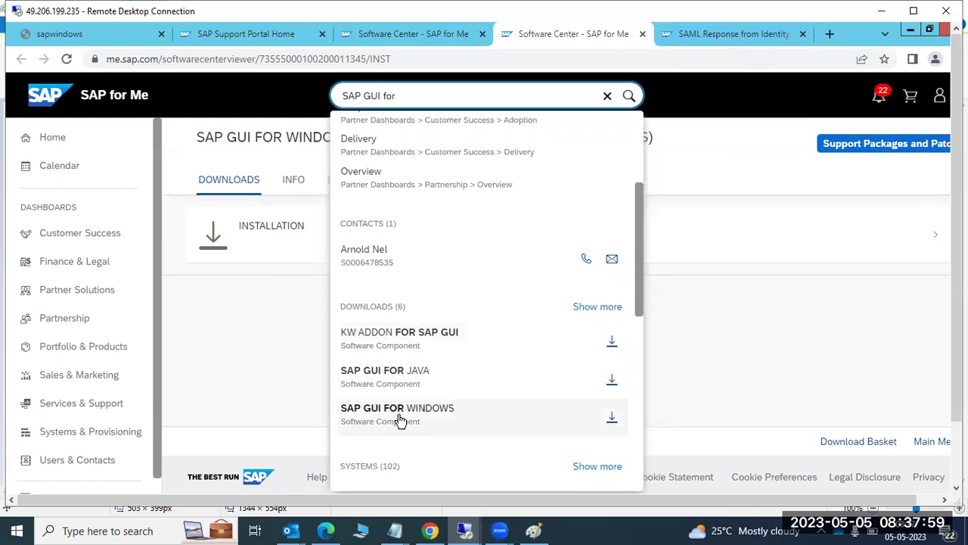
pyautogui.click(400, 417)
pyautogui.scroll(-1, 413, 415)
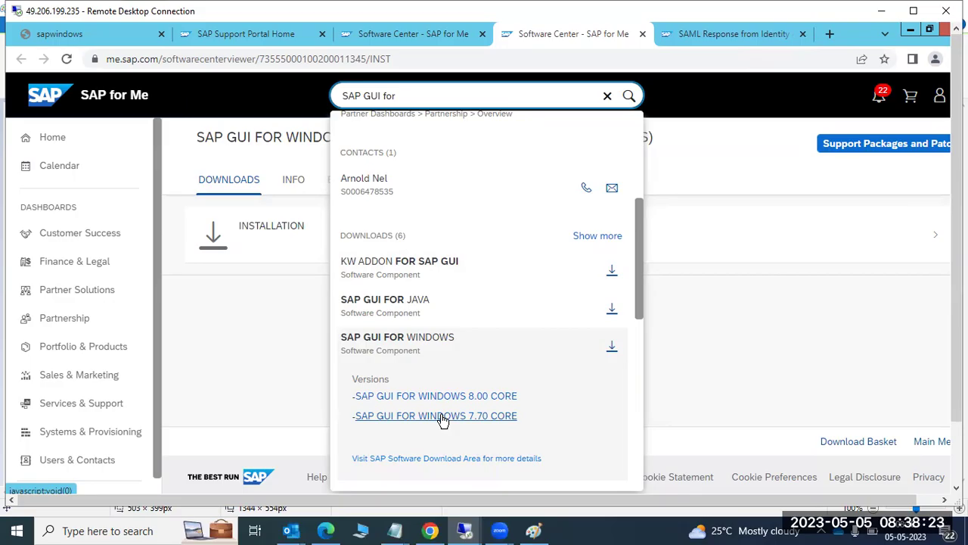
pyautogui.click(439, 417)
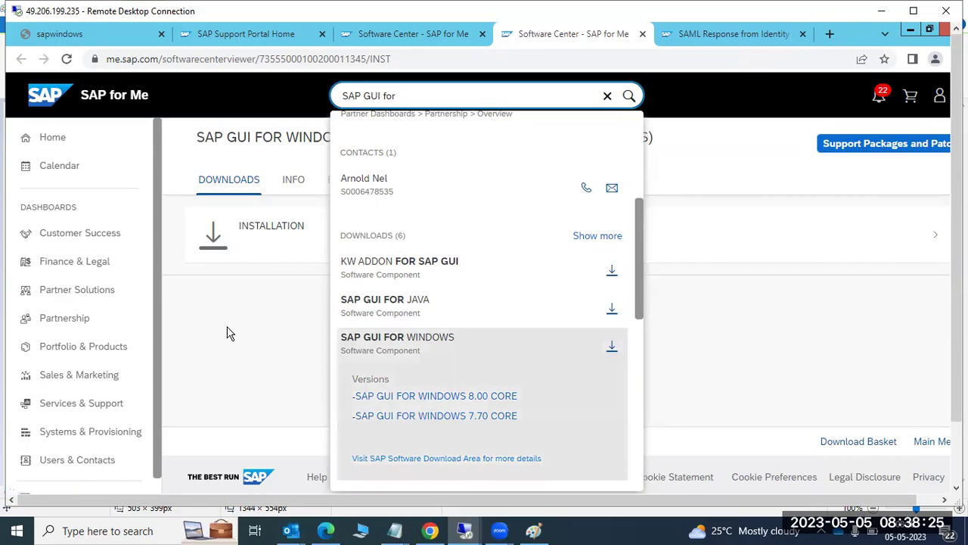
pyautogui.click(383, 416)
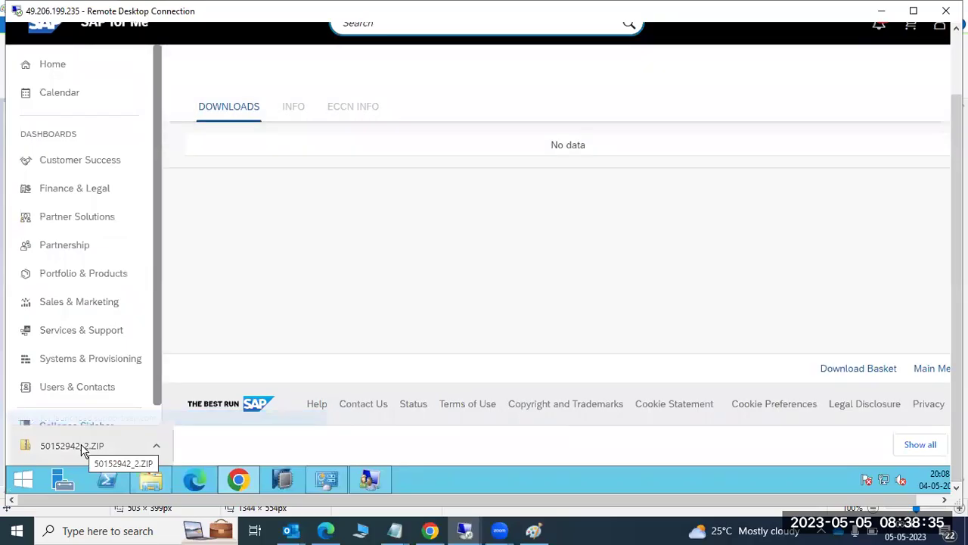
# Step: Open the extracted 50152942_2 package from the Downloads folder in File Explorer
pyautogui.click(150, 479)
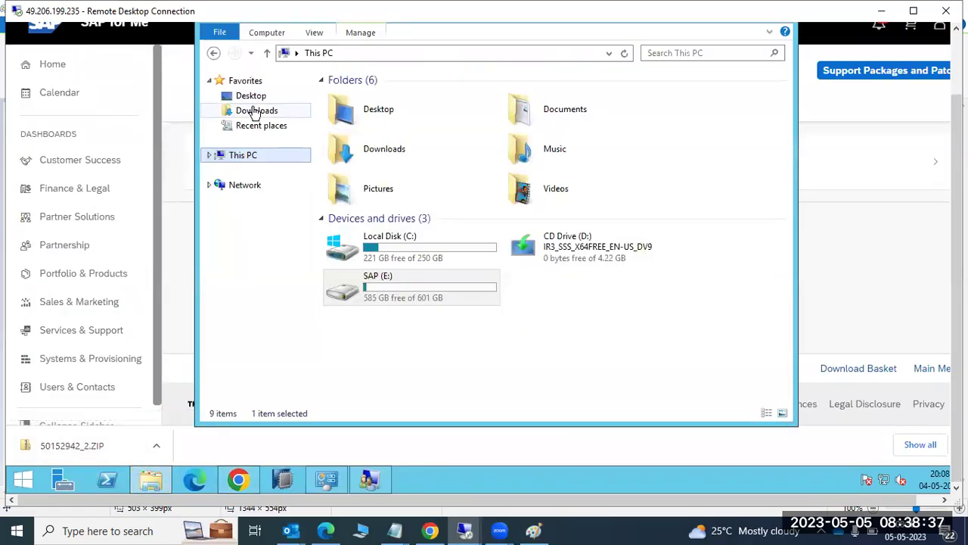
pyautogui.click(255, 111)
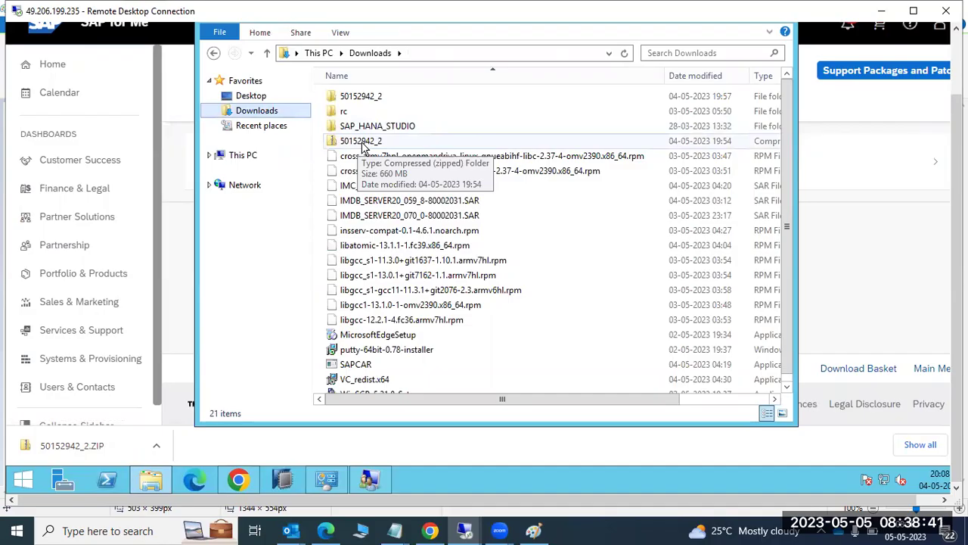
pyautogui.rightClick(362, 144)
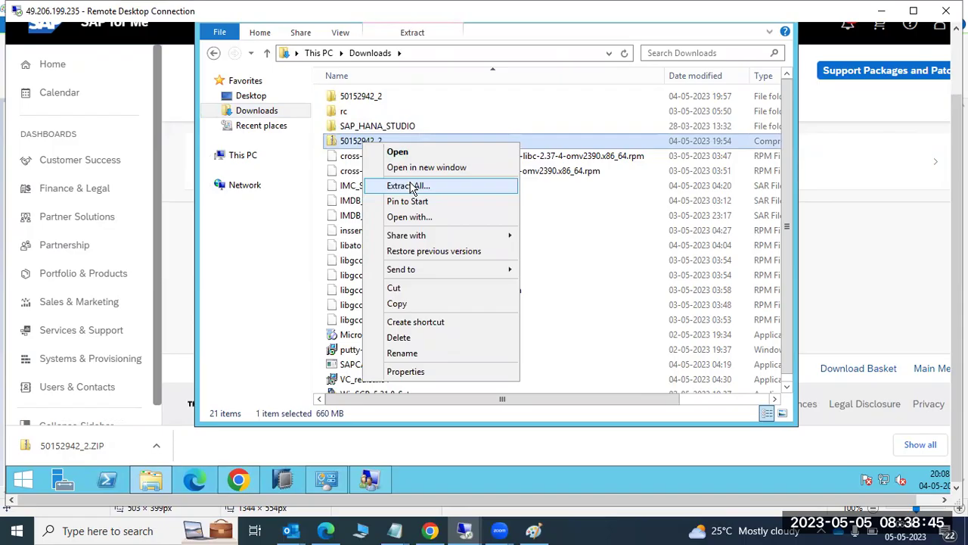
pyautogui.doubleClick(358, 97)
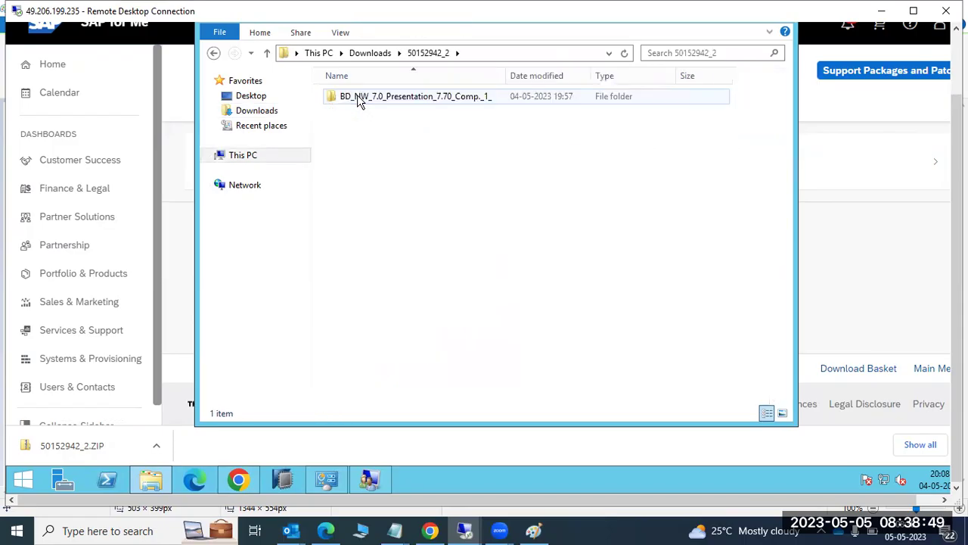
# Step: Go through PRES1 > GUI > Windows > Win32 and launch SetupAll
pyautogui.doubleClick(358, 97)
pyautogui.doubleClick(358, 98)
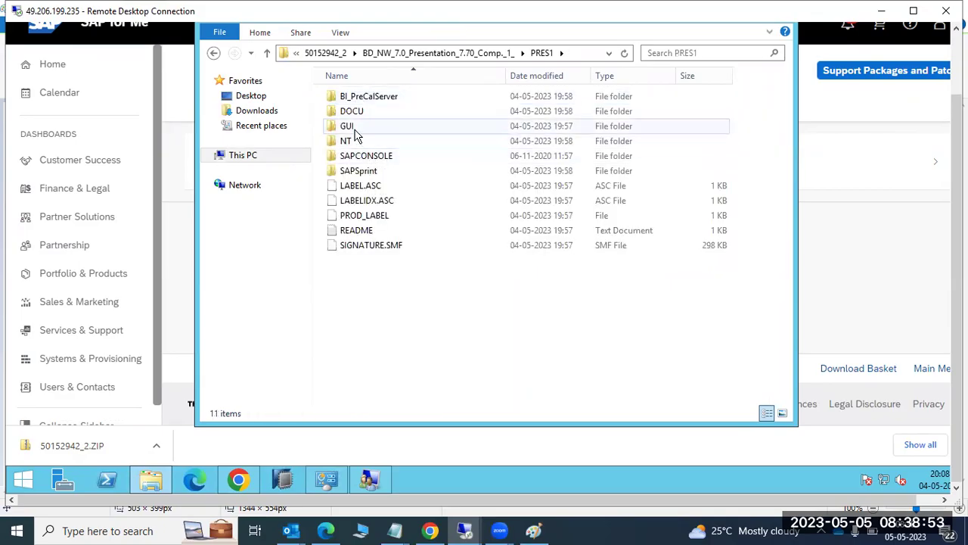
pyautogui.doubleClick(354, 127)
pyautogui.doubleClick(359, 96)
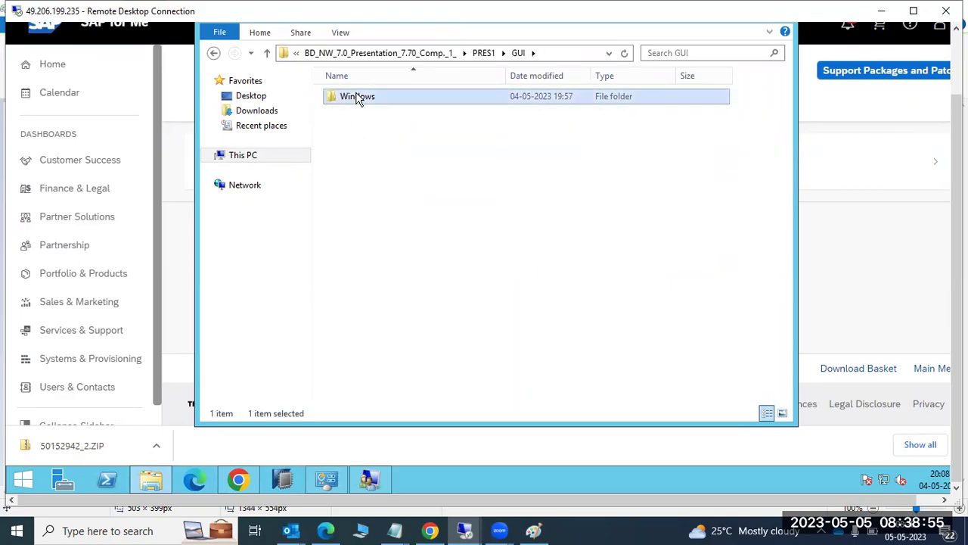
pyautogui.doubleClick(360, 97)
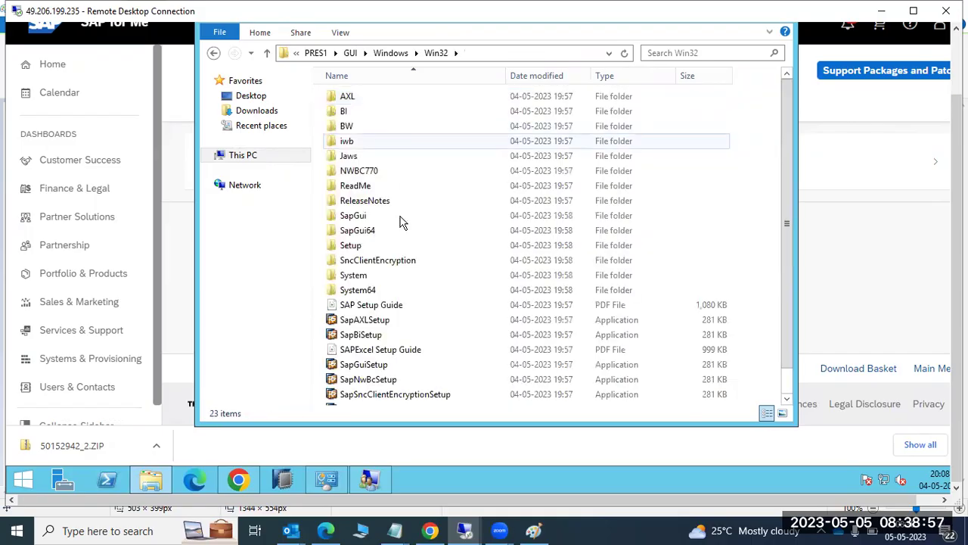
pyautogui.scroll(-1, 374, 370)
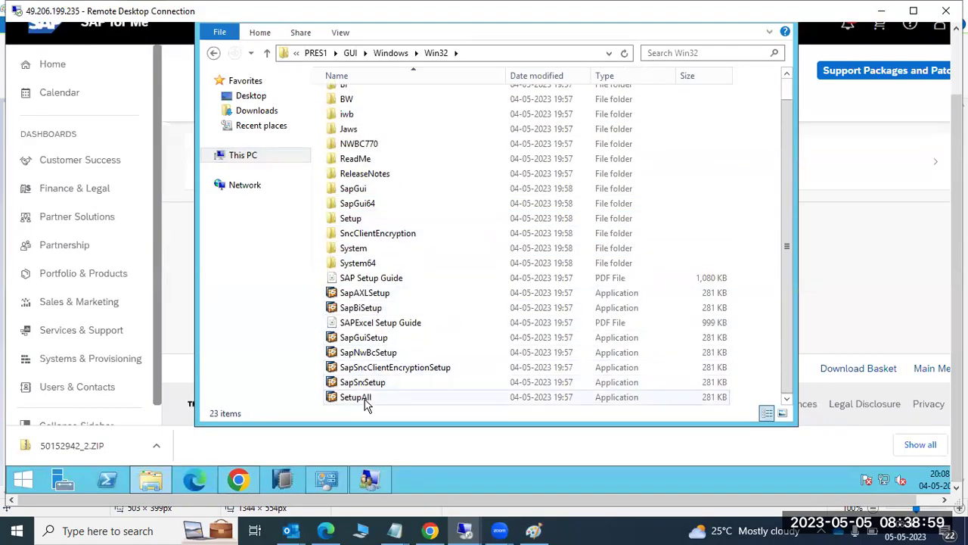
pyautogui.doubleClick(363, 399)
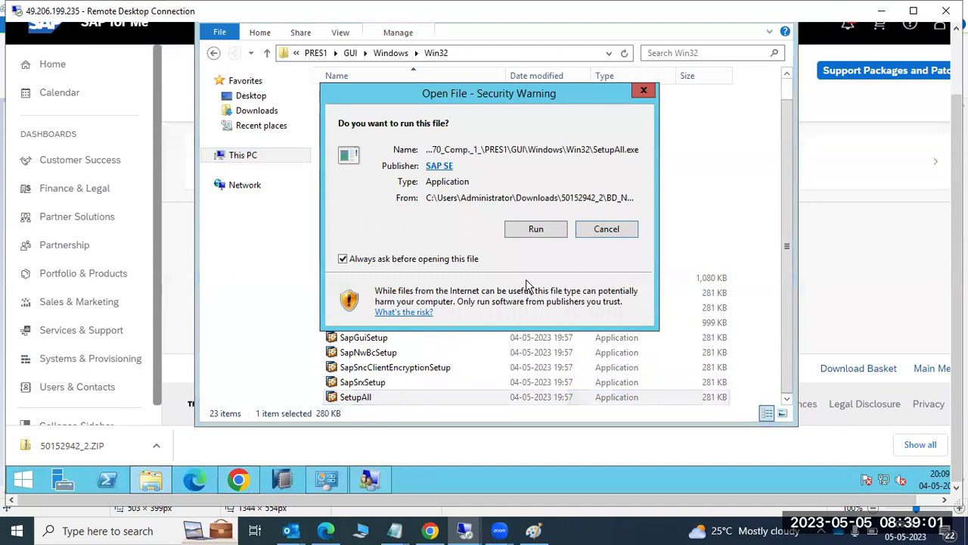
# Step: Allow SetupAll to run and decline switching the server to install mode
pyautogui.click(542, 225)
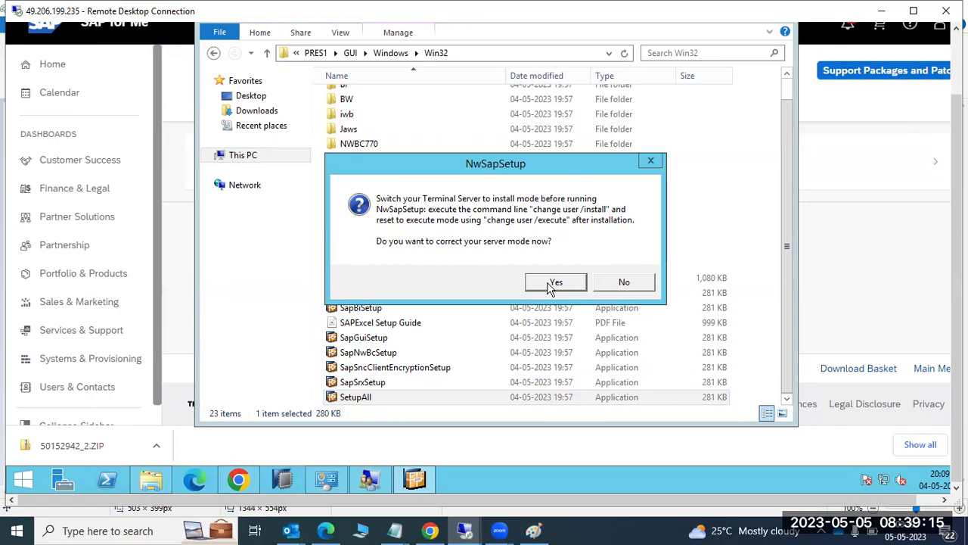
pyautogui.click(614, 289)
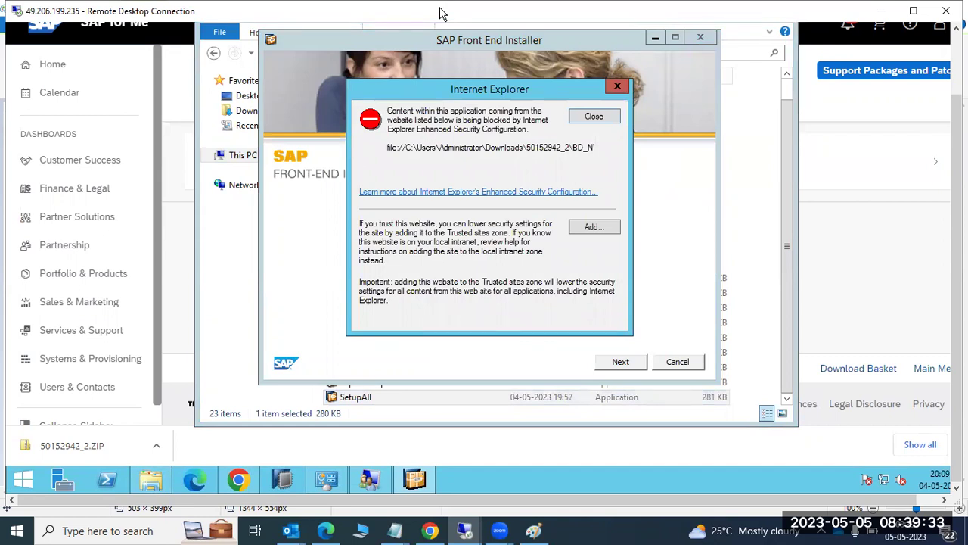
# Step: Get past the installer's welcome page and select SAP GUI for Windows 7.70
pyautogui.click(612, 120)
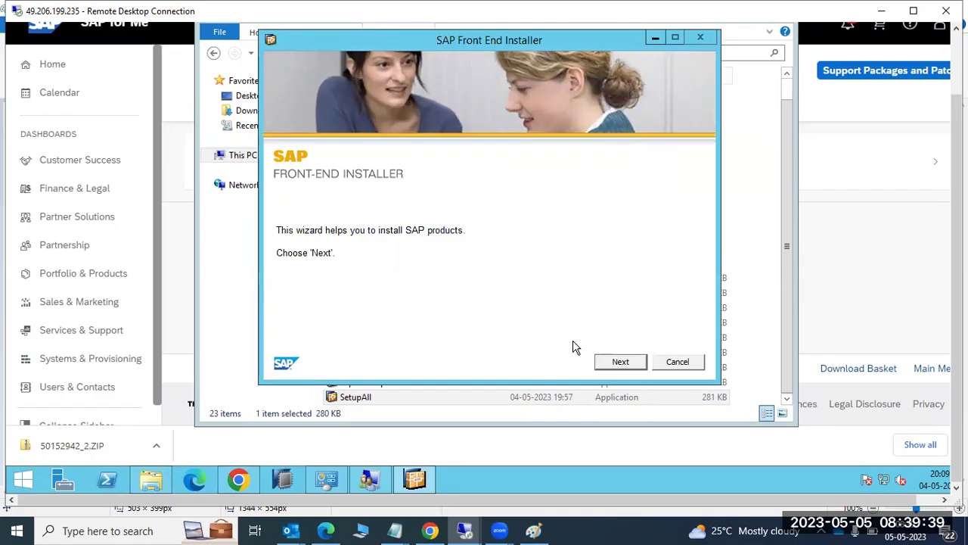
pyautogui.click(616, 366)
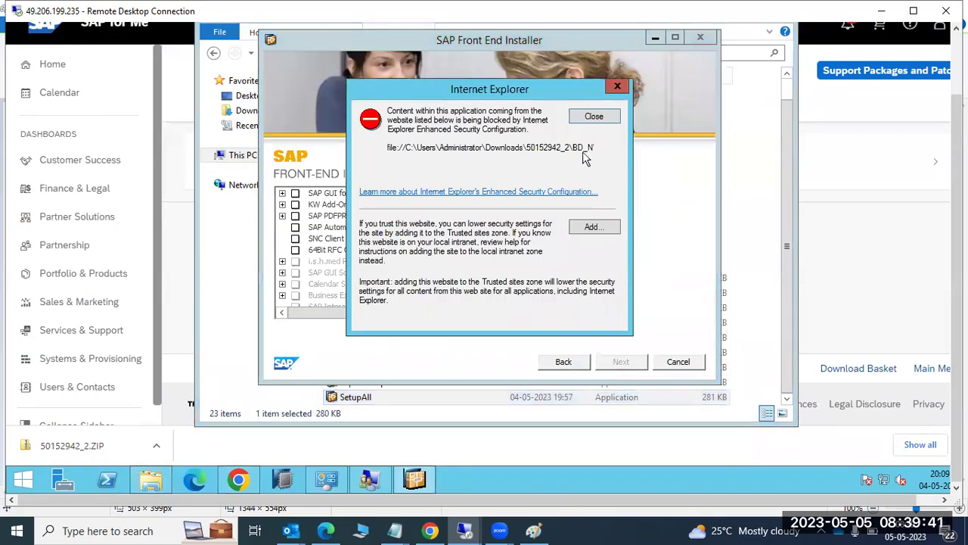
pyautogui.click(594, 119)
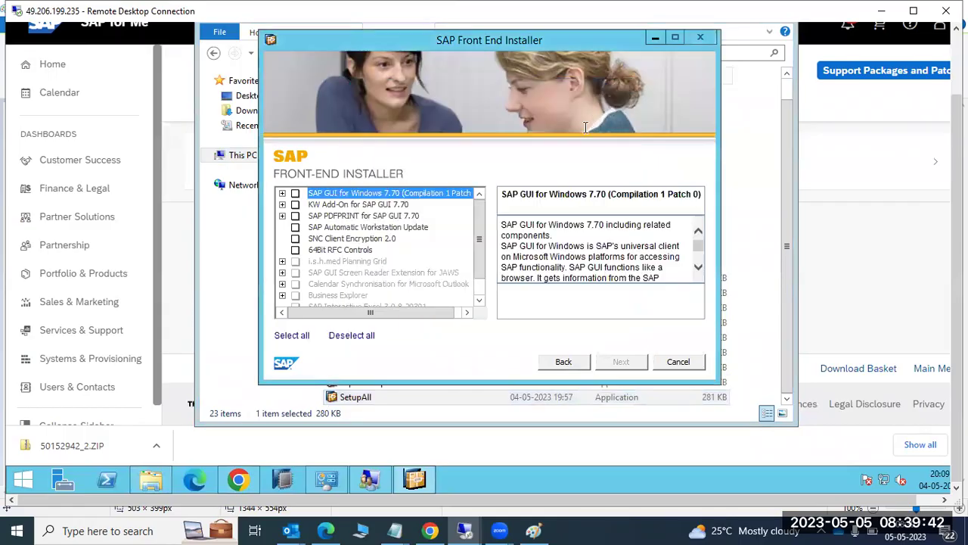
pyautogui.click(295, 194)
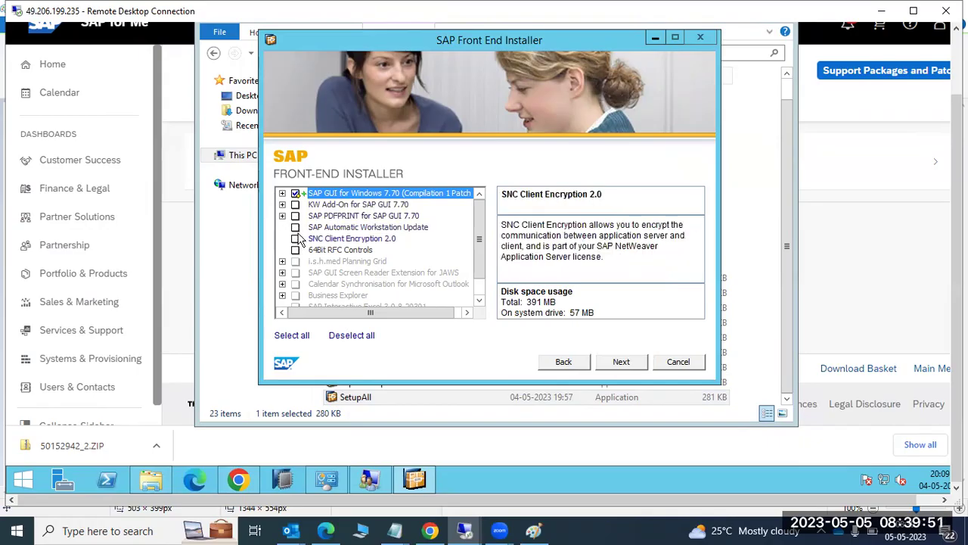
pyautogui.scroll(-1, 299, 238)
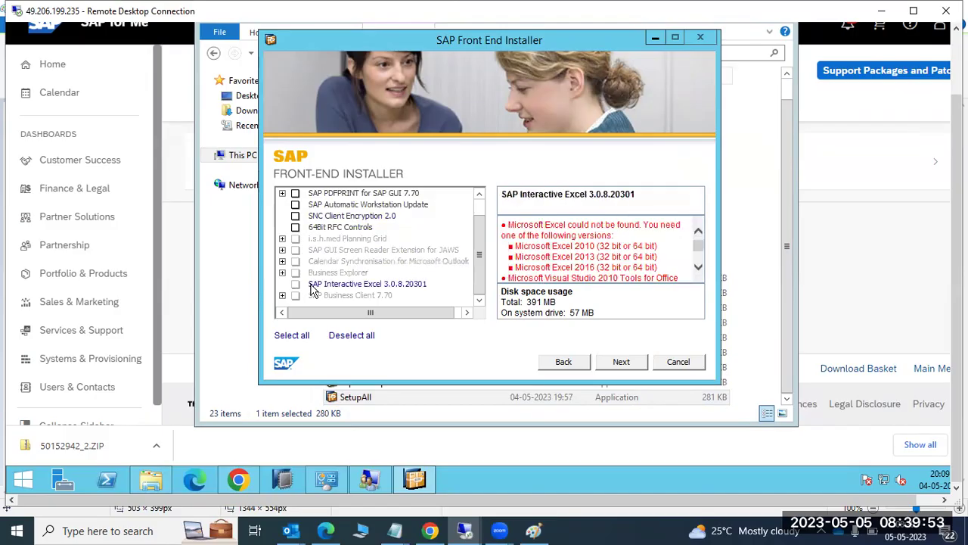
pyautogui.scroll(1, 311, 266)
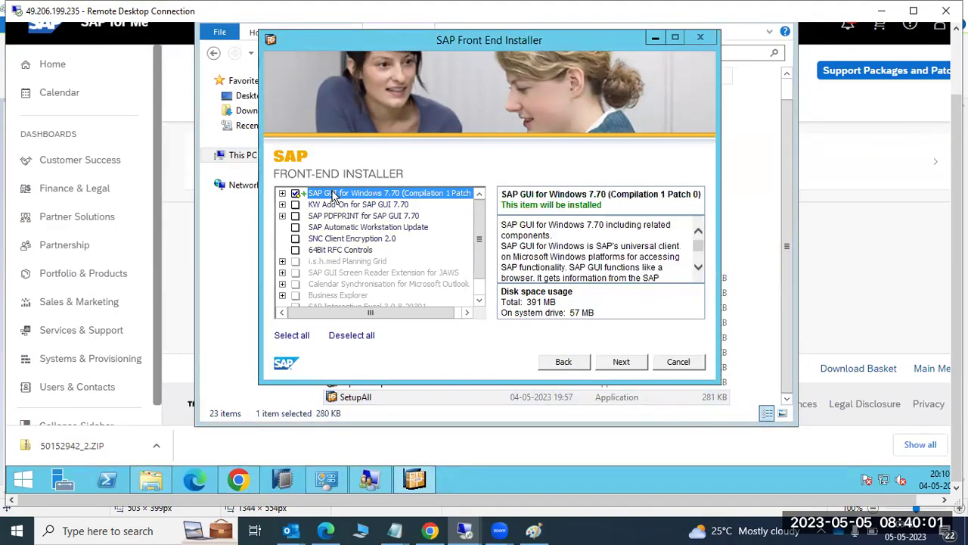
# Step: Accept the default installation path and start the installation
pyautogui.click(619, 362)
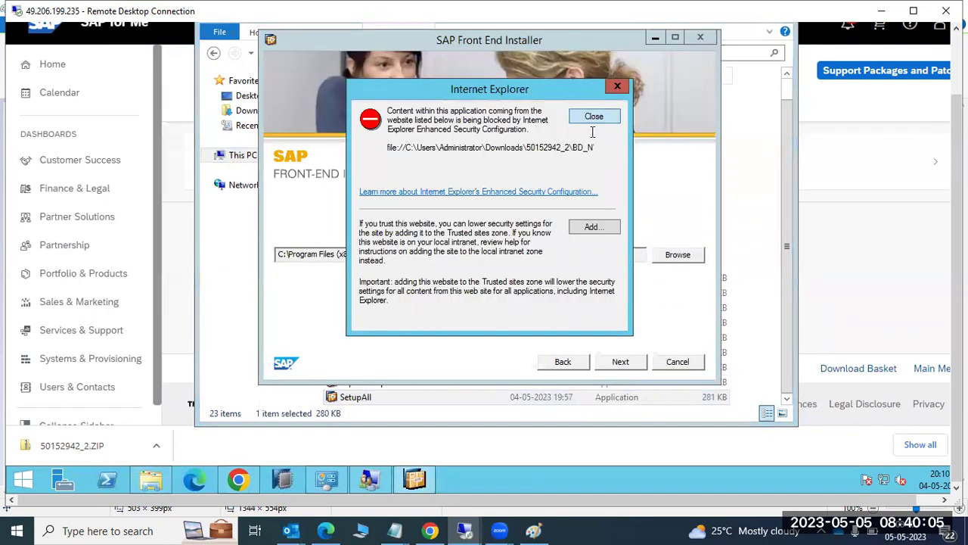
pyautogui.click(594, 117)
pyautogui.click(619, 362)
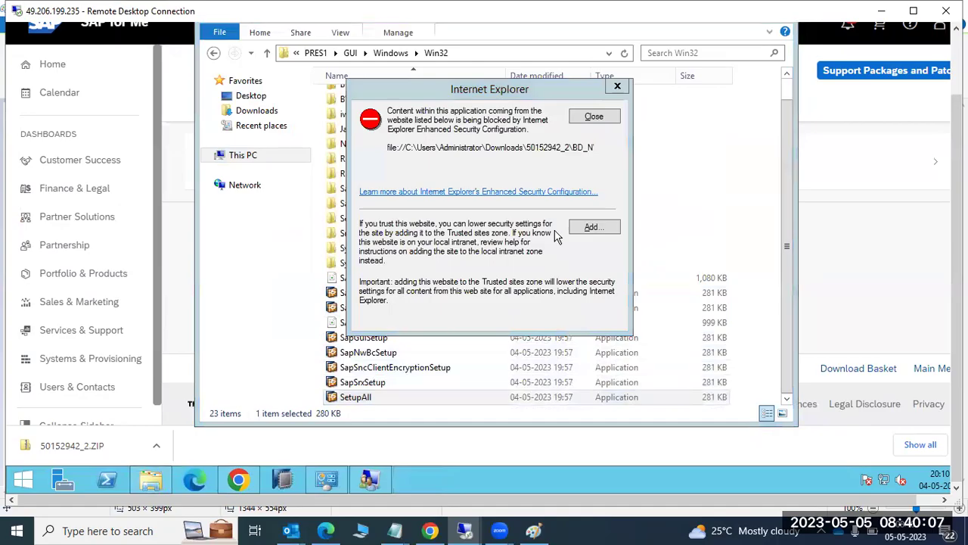
pyautogui.click(594, 117)
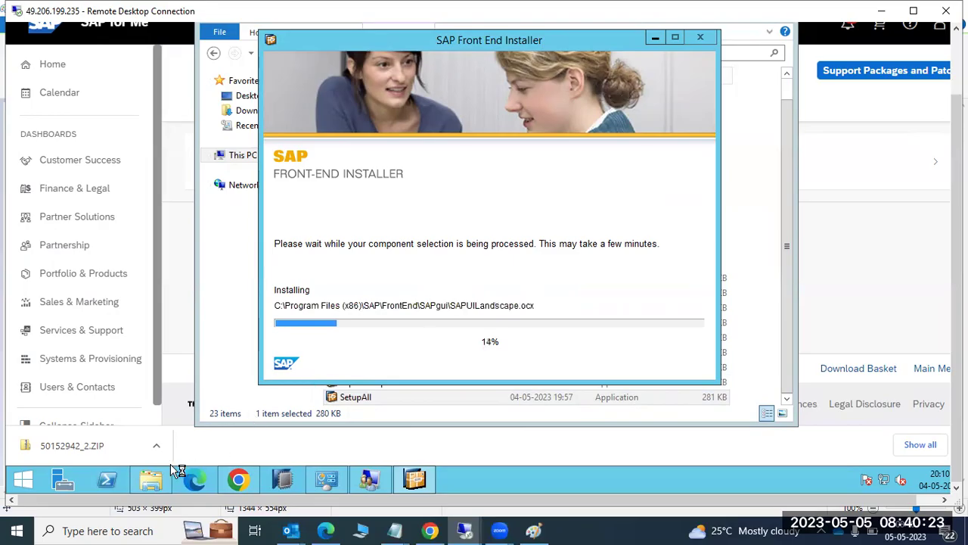
# Step: Check VC_redist.x64 in Downloads, then close the installer once it reports success
pyautogui.click(150, 480)
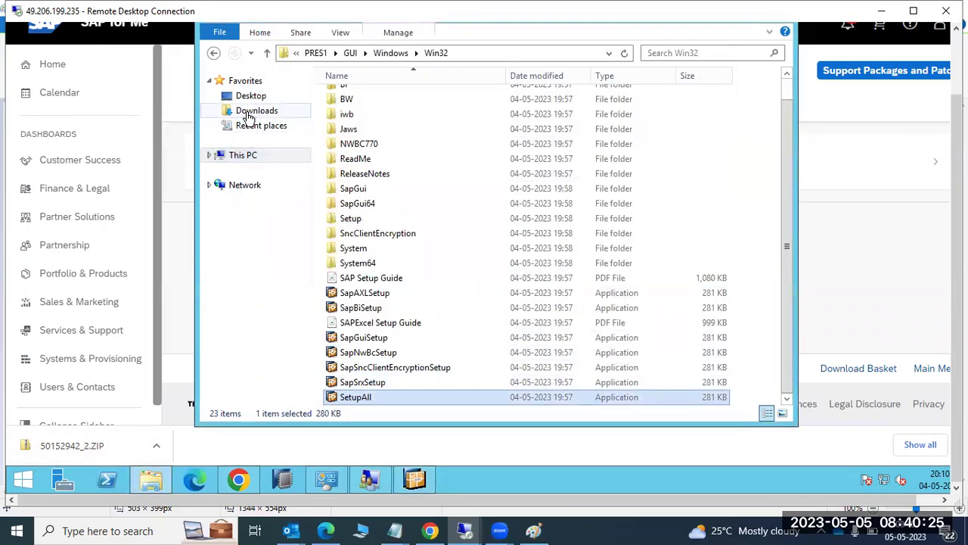
pyautogui.click(250, 112)
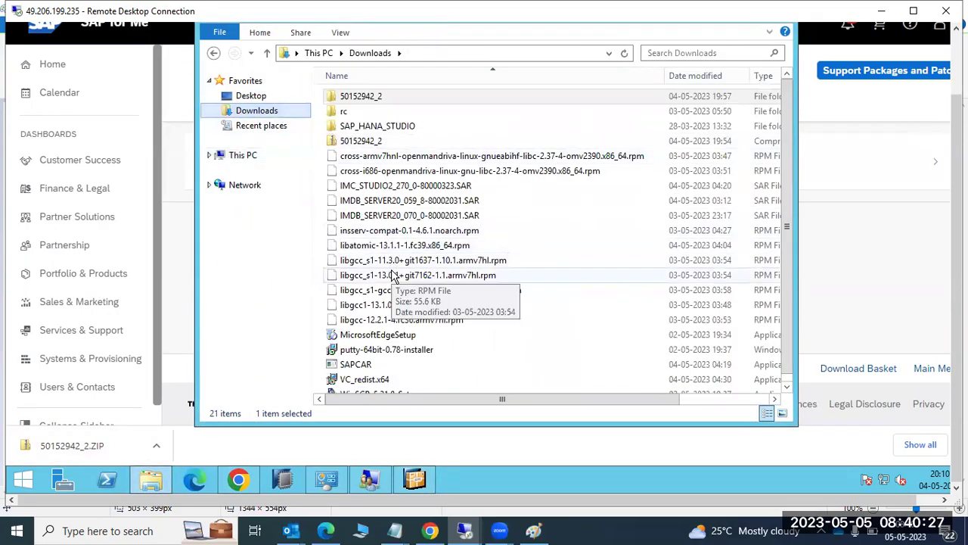
pyautogui.click(369, 384)
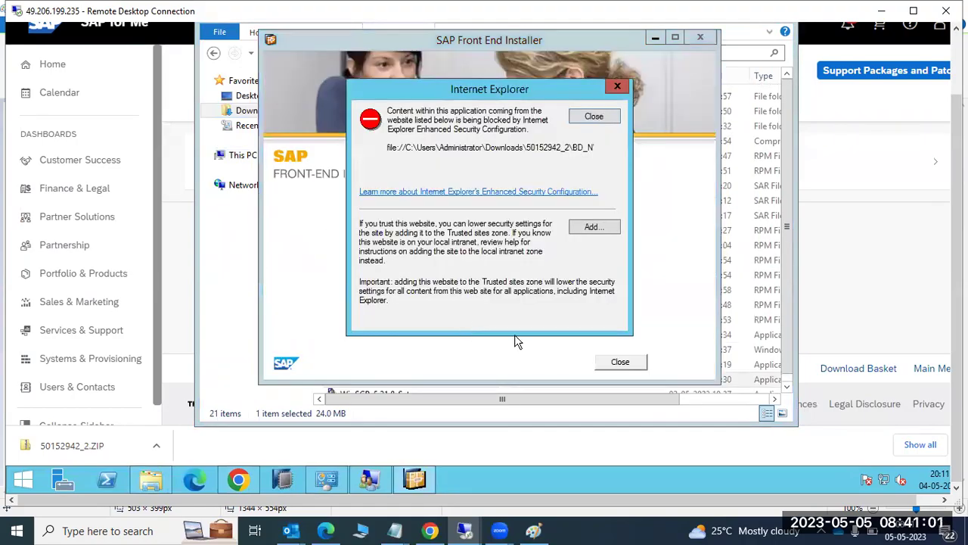
pyautogui.click(605, 118)
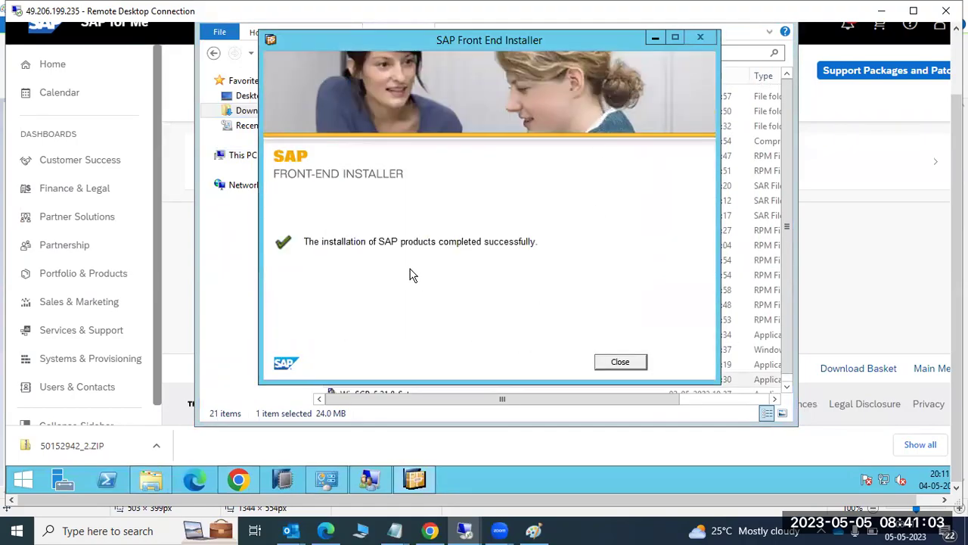
pyautogui.moveTo(319, 242); pyautogui.dragTo(533, 240)
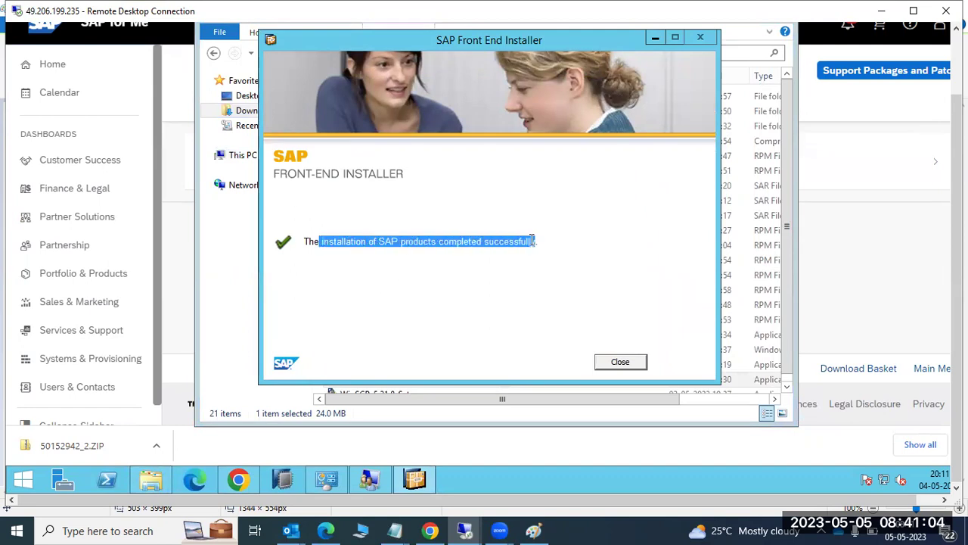
pyautogui.click(622, 363)
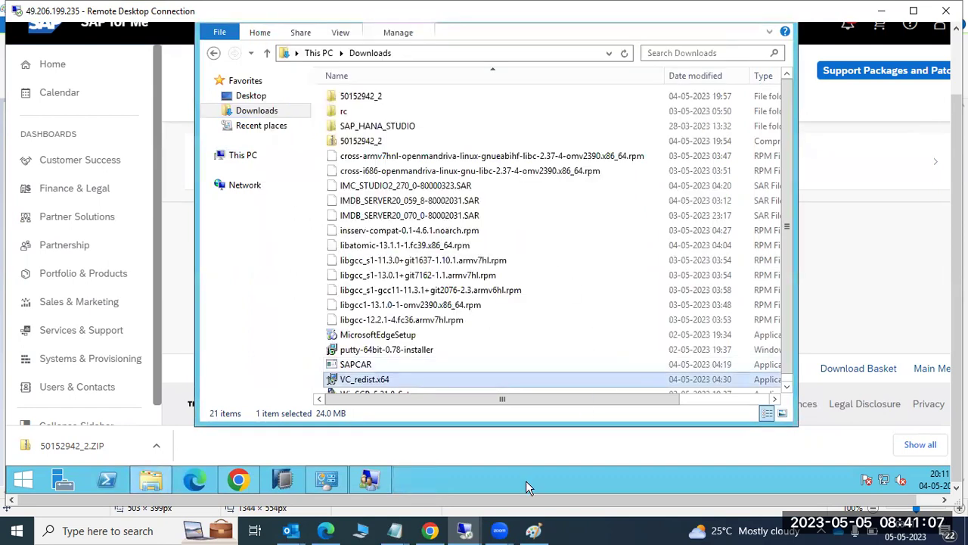
# Step: Permanently delete the 50152942_2 zip archive from Downloads
pyautogui.click(370, 143)
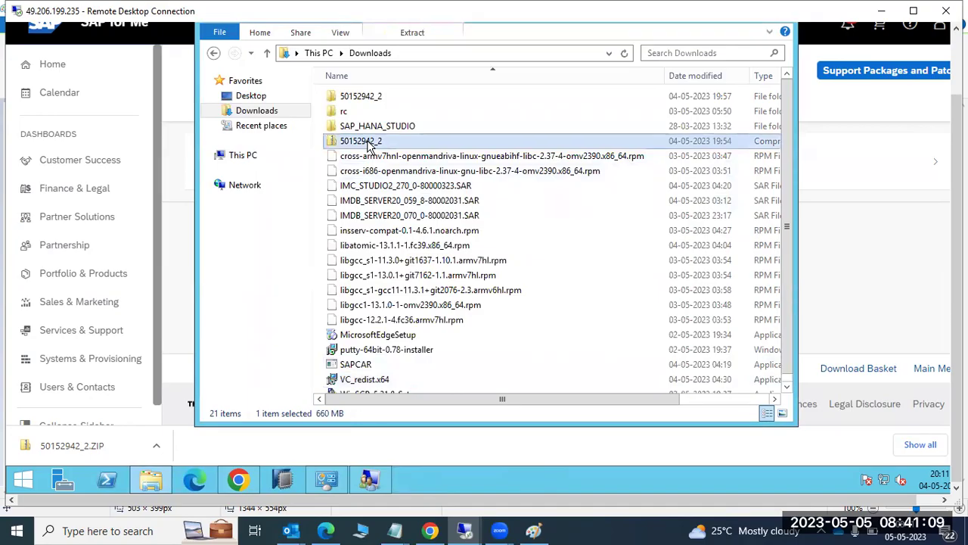
pyautogui.hotkey('shift', 'Delete')
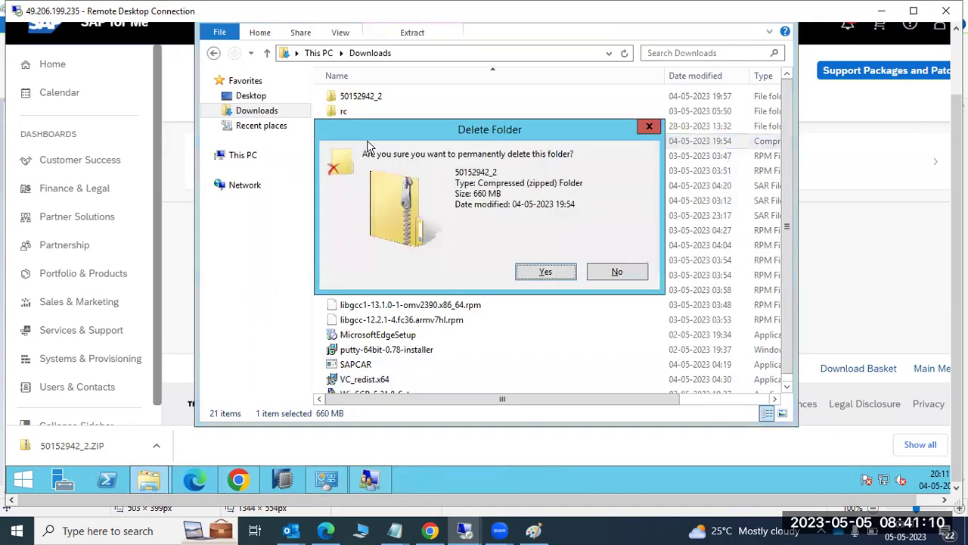
pyautogui.click(533, 276)
# Step: Show the desktop and move the SAP Logon shortcut to the centre
pyautogui.rightClick(438, 482)
pyautogui.click(477, 421)
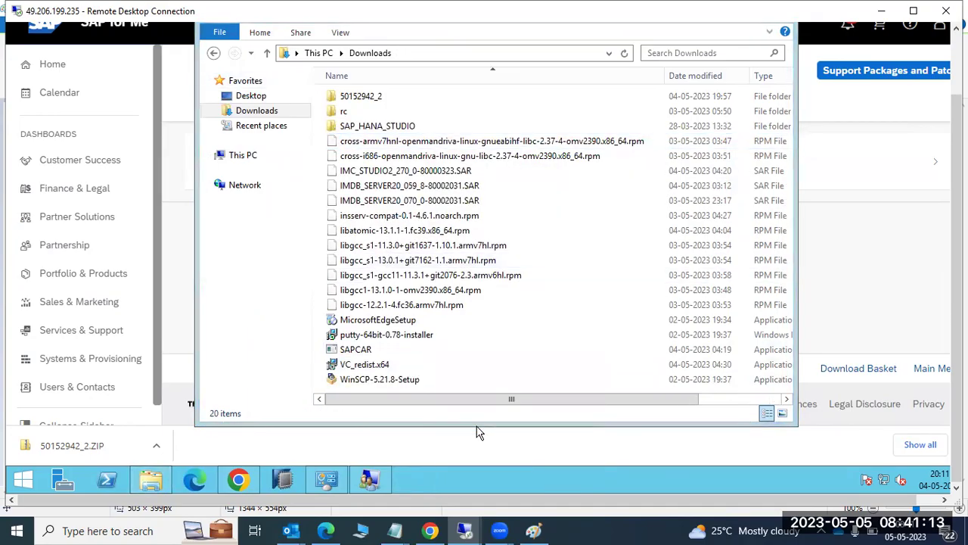
pyautogui.moveTo(32, 274); pyautogui.dragTo(537, 255)
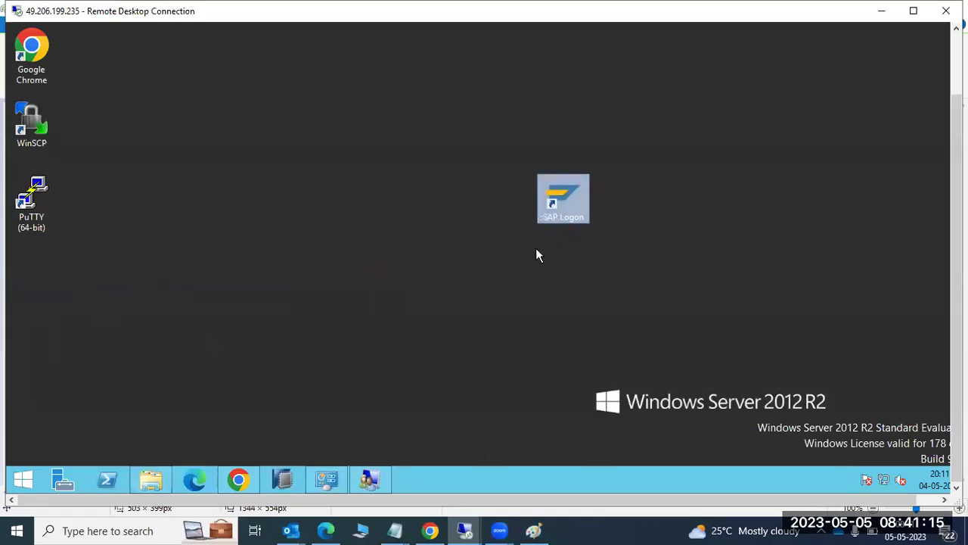
# Step: Launch SAP Logon 770 from the desktop shortcut, allowing it past the security warning
pyautogui.doubleClick(554, 202)
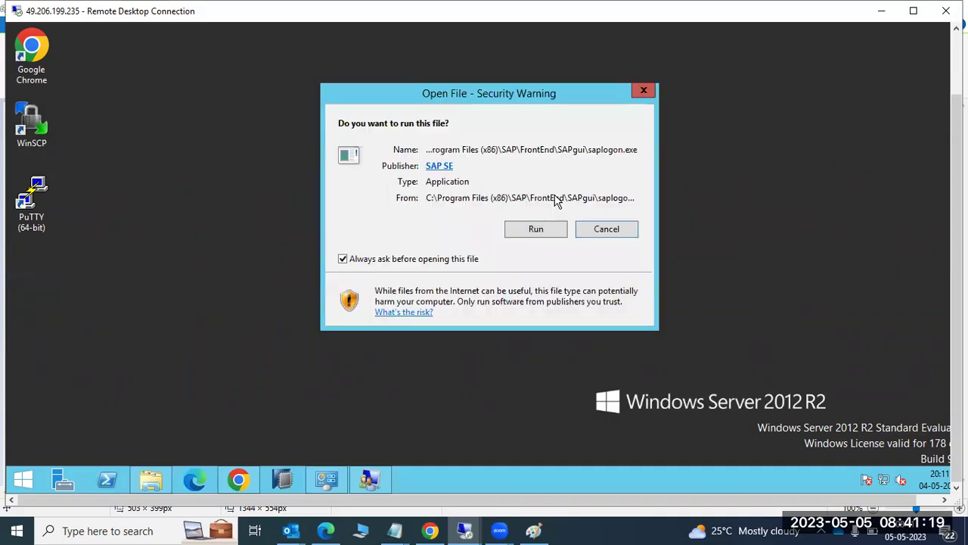
pyautogui.click(542, 229)
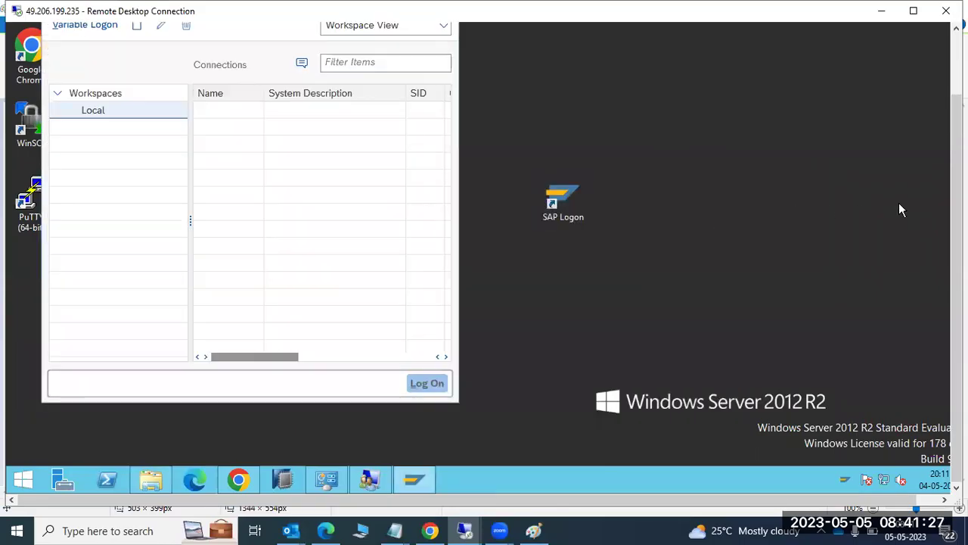
pyautogui.moveTo(956, 203); pyautogui.dragTo(956, 143)
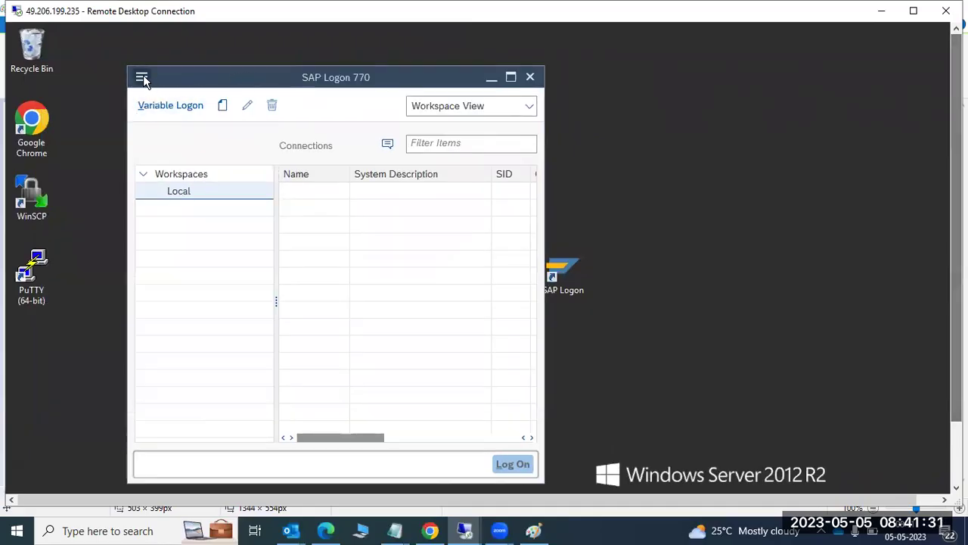
pyautogui.click(142, 78)
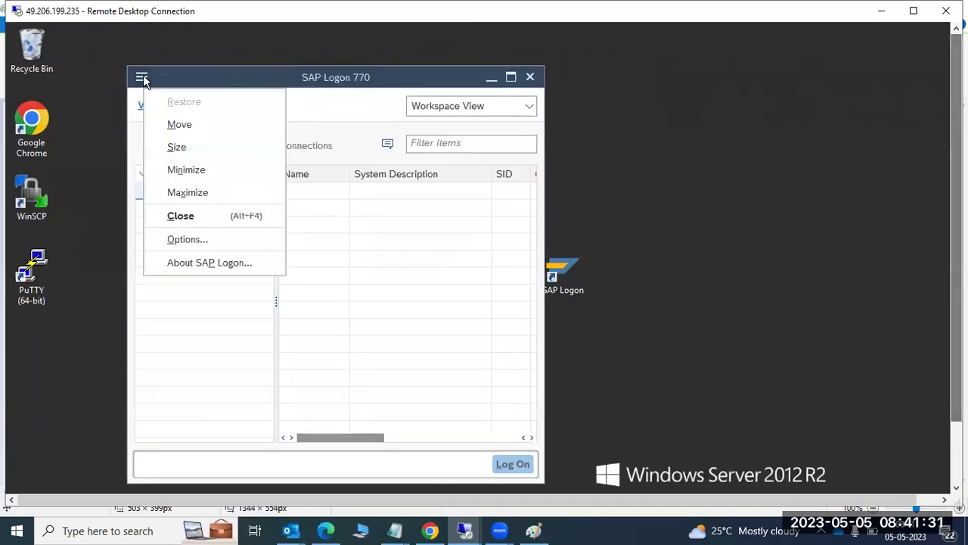
# Step: Choose SAP Signature Theme in Visual Design > Theme Settings, review fonts and colors, and confirm with OK
pyautogui.click(180, 241)
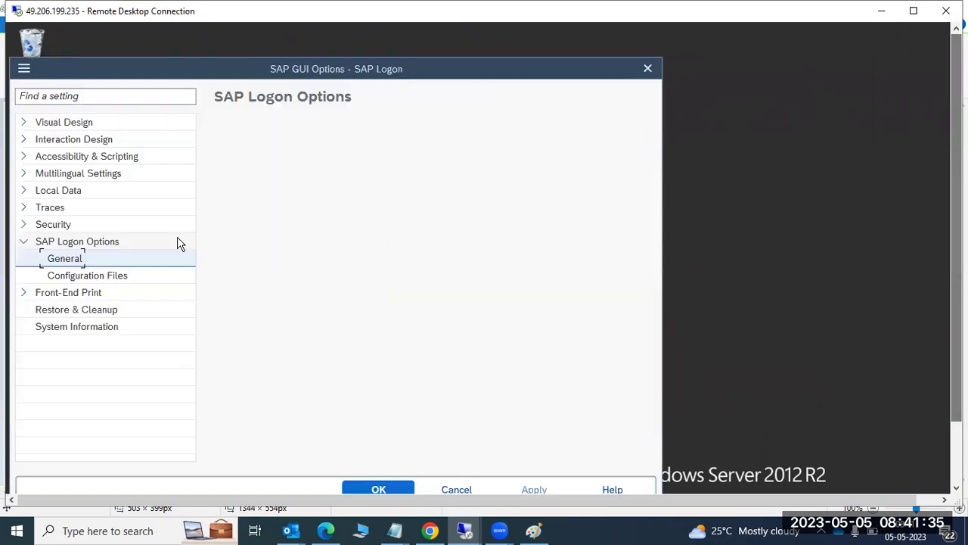
pyautogui.click(24, 124)
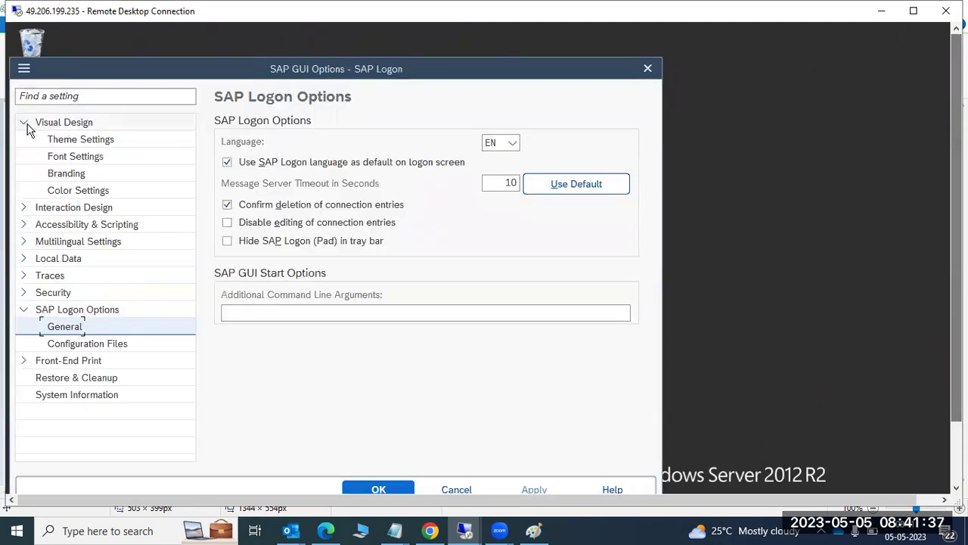
pyautogui.click(68, 140)
pyautogui.click(459, 148)
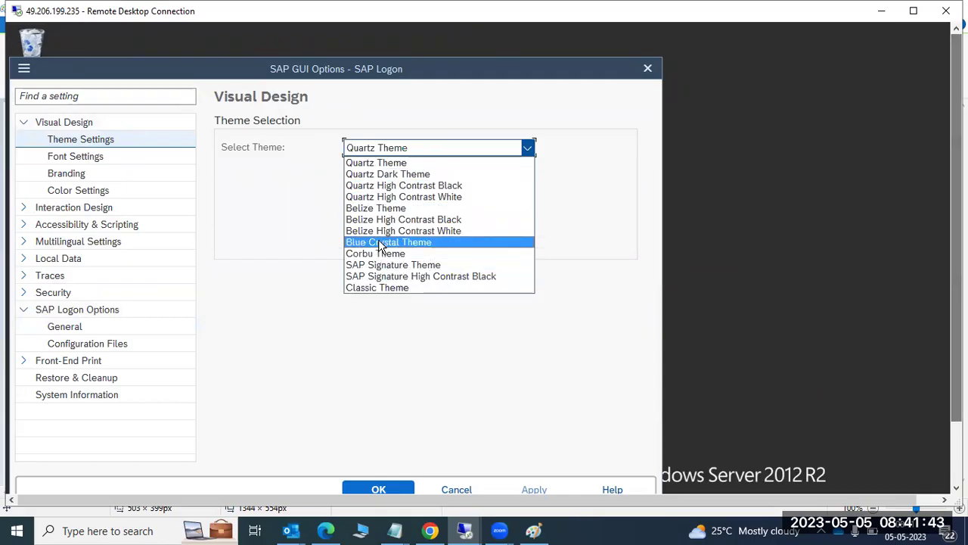
pyautogui.click(403, 265)
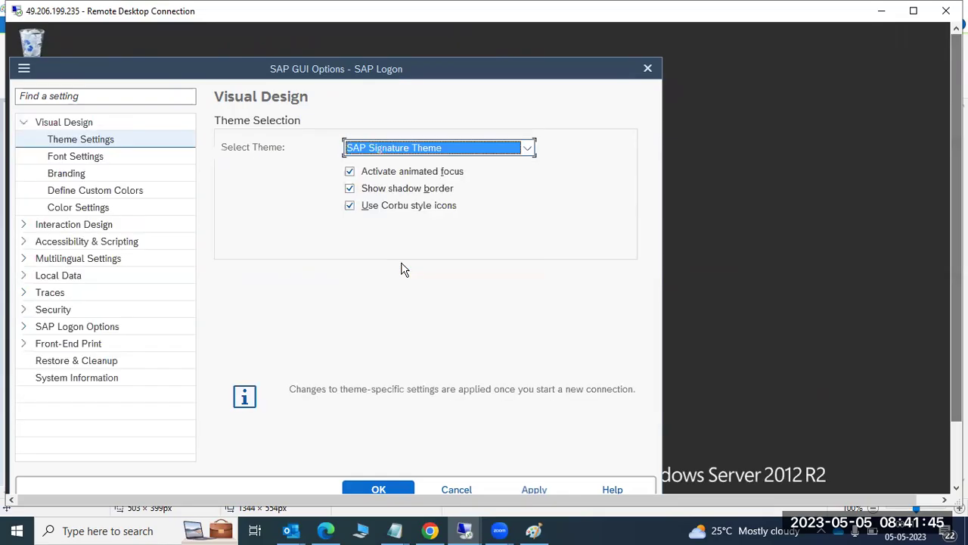
pyautogui.click(76, 159)
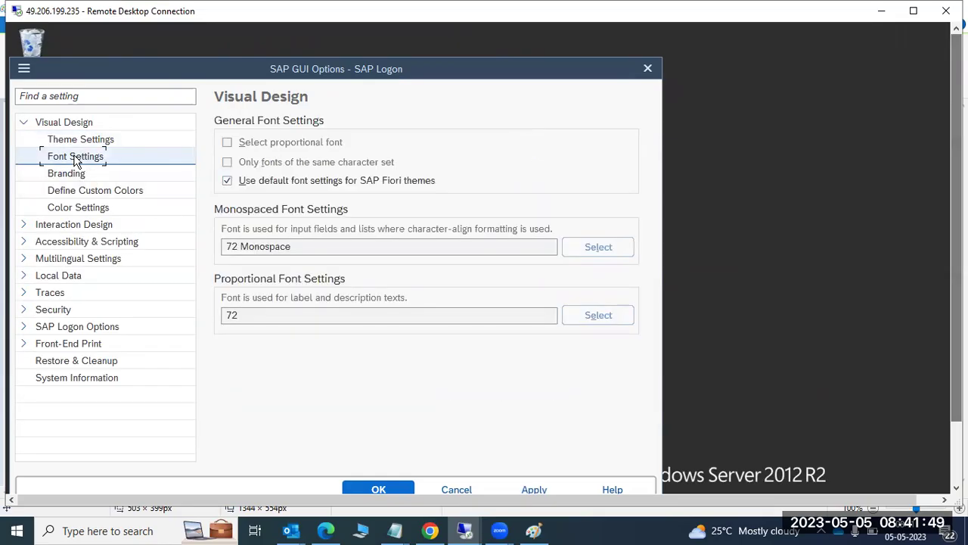
pyautogui.click(82, 209)
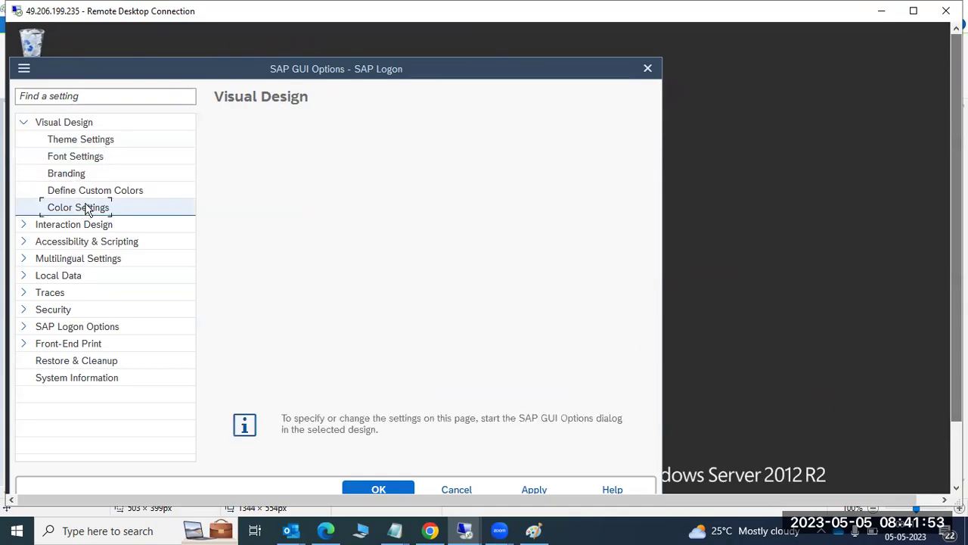
pyautogui.click(357, 489)
# Step: Reopen SAP GUI Options and look through the custom colors, branding and font pages
pyautogui.click(142, 77)
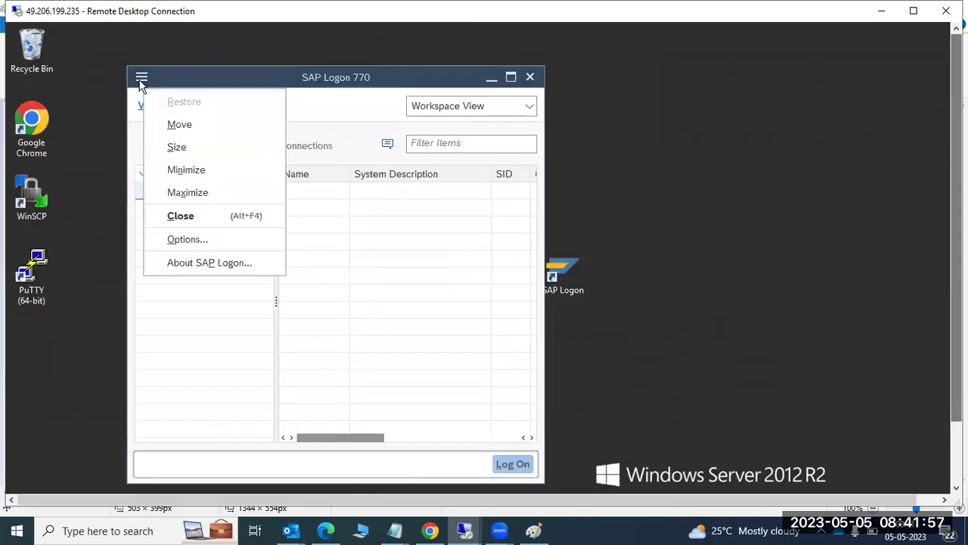
pyautogui.click(141, 77)
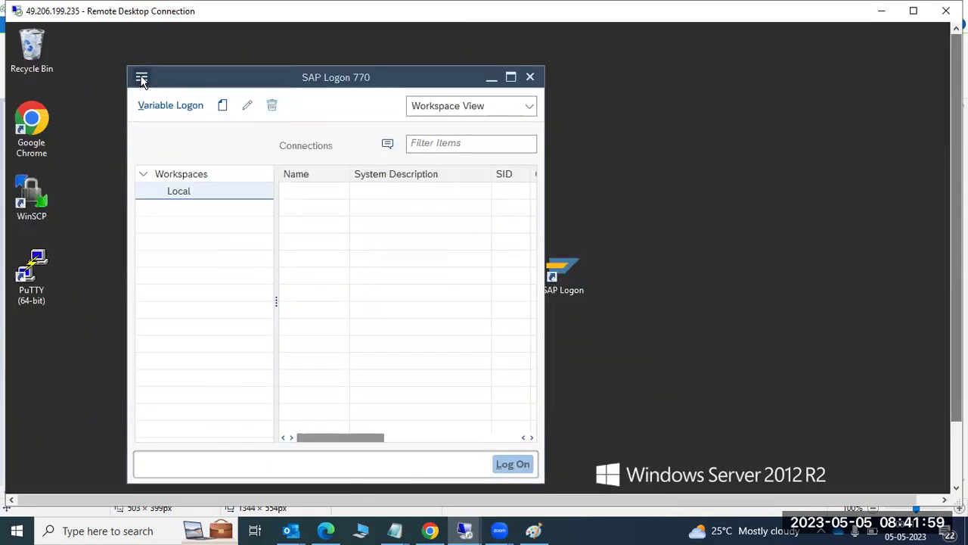
pyautogui.click(141, 77)
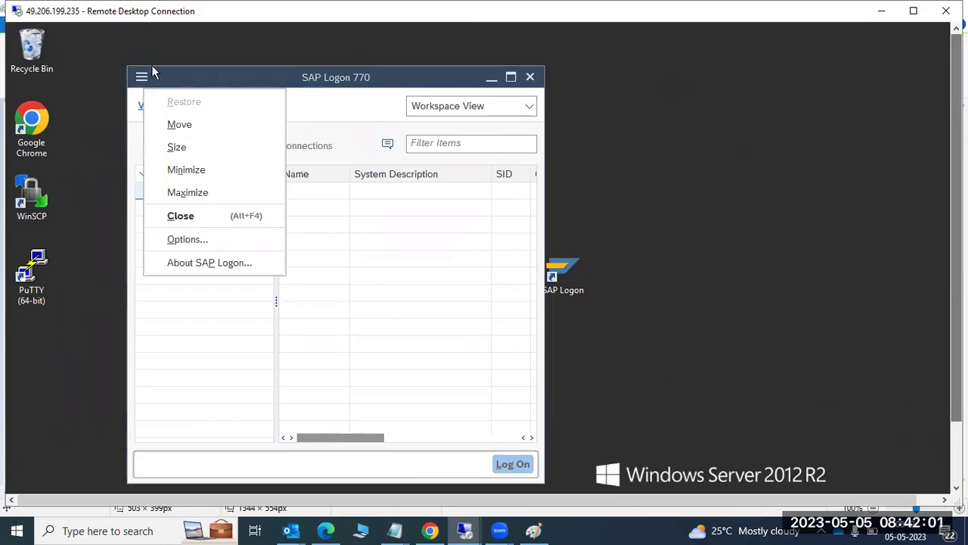
pyautogui.click(187, 239)
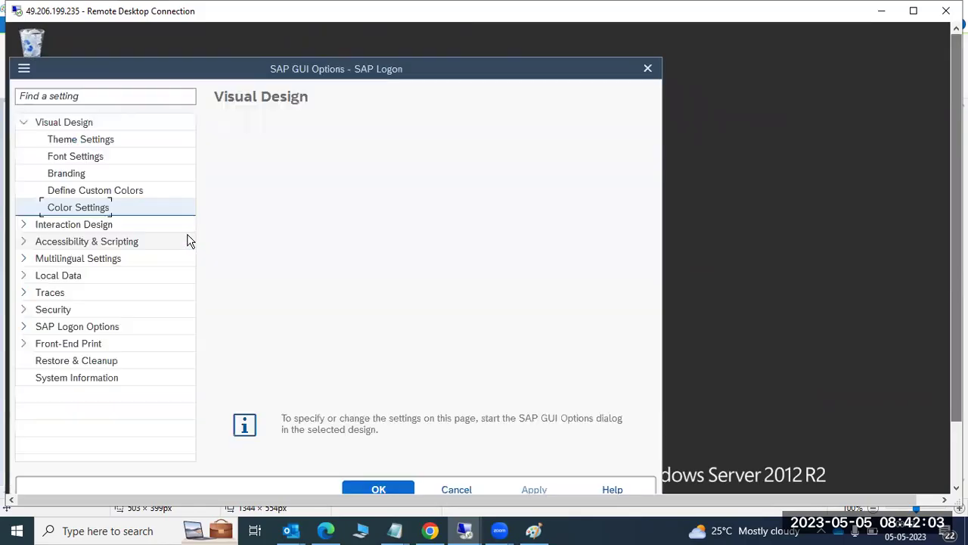
pyautogui.click(73, 192)
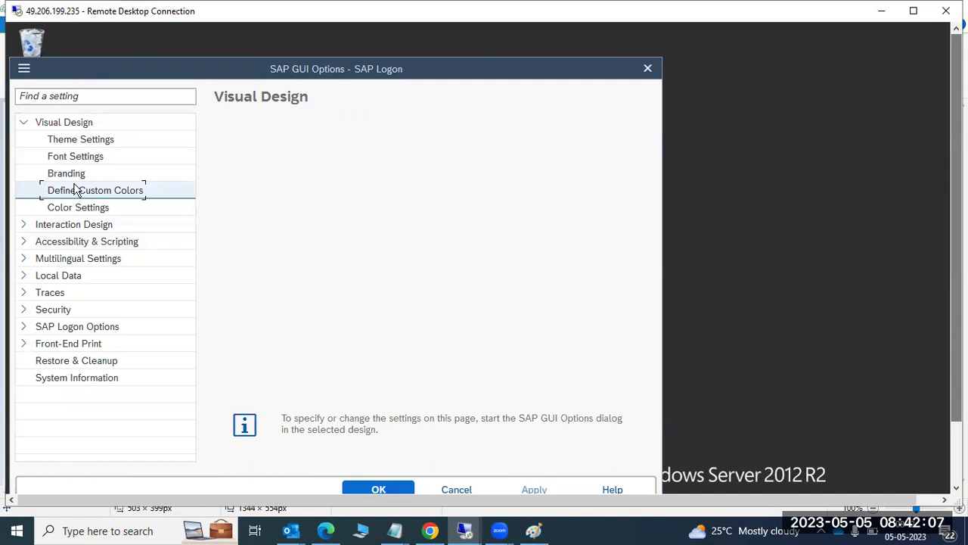
pyautogui.click(76, 173)
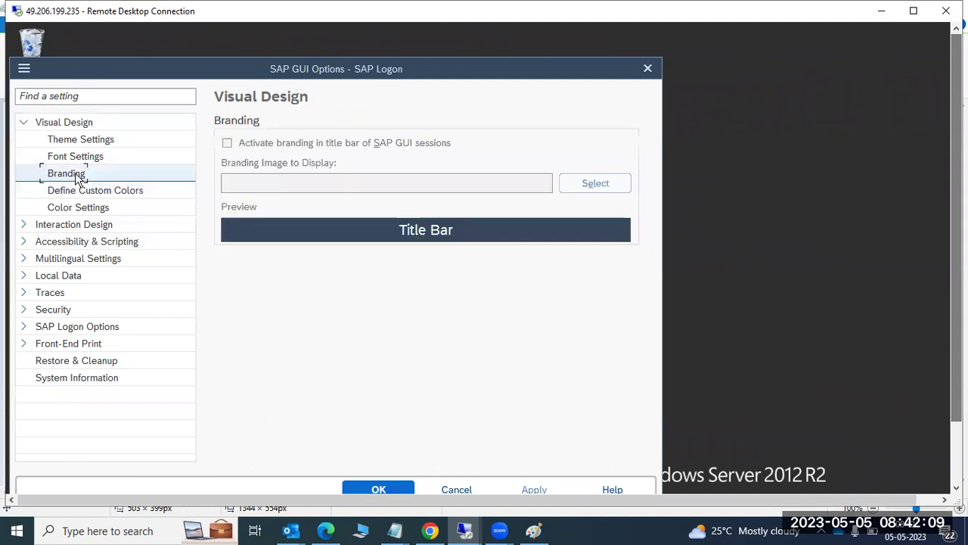
pyautogui.click(82, 157)
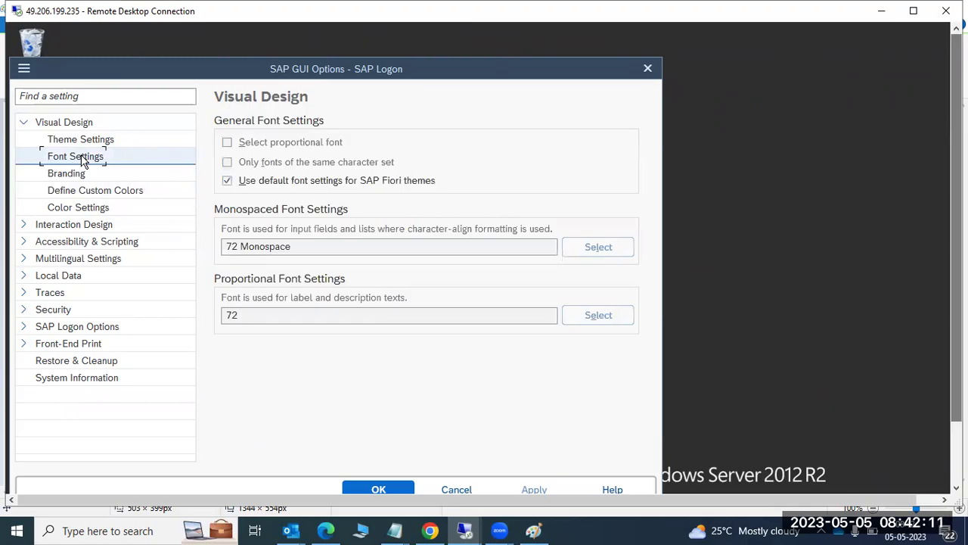
# Step: Expand SAP Logon Options and show the Configuration Files page
pyautogui.click(24, 294)
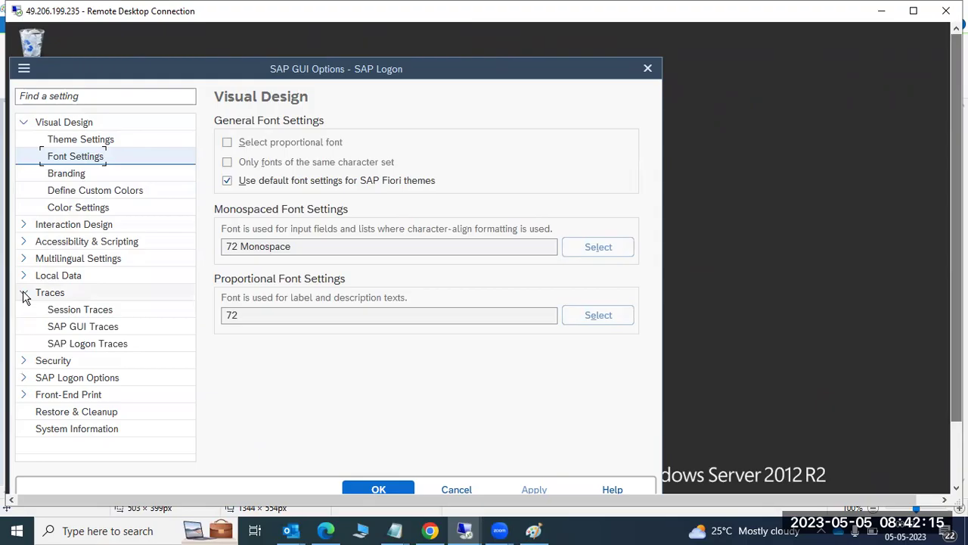
pyautogui.click(23, 294)
pyautogui.click(24, 327)
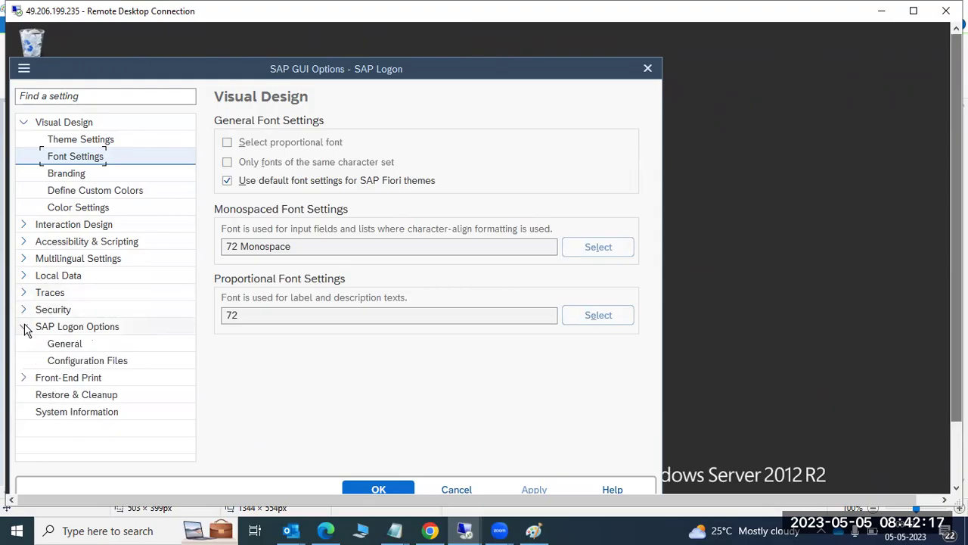
pyautogui.click(57, 345)
pyautogui.click(75, 367)
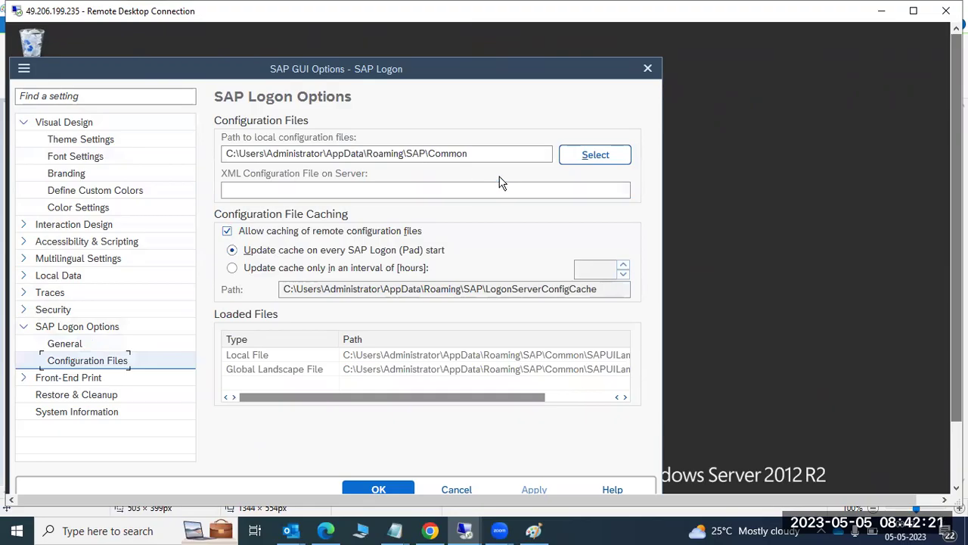
# Step: Inspect the Loaded Files paths and cancel the Browse For Folder dialog without changing the folder
pyautogui.moveTo(483, 397); pyautogui.dragTo(563, 400)
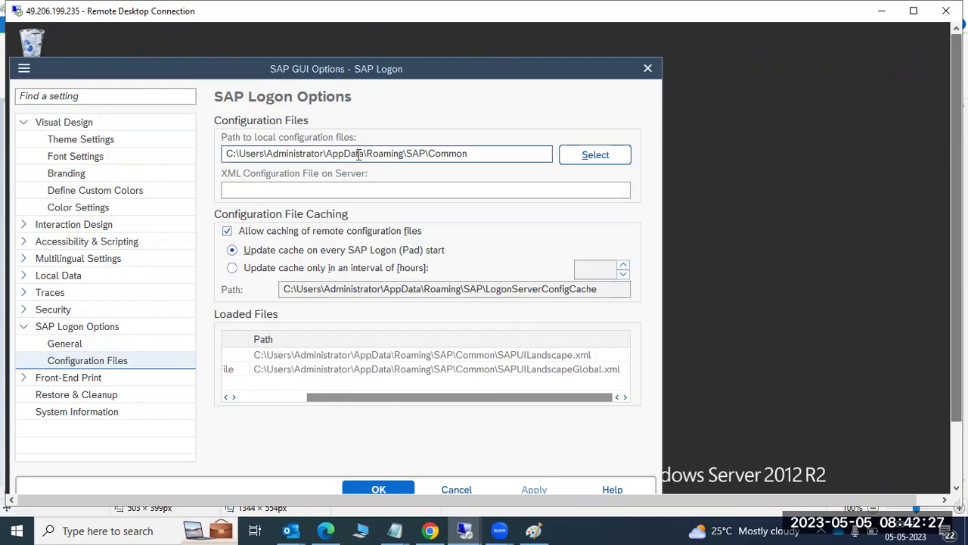
pyautogui.click(533, 156)
pyautogui.click(588, 159)
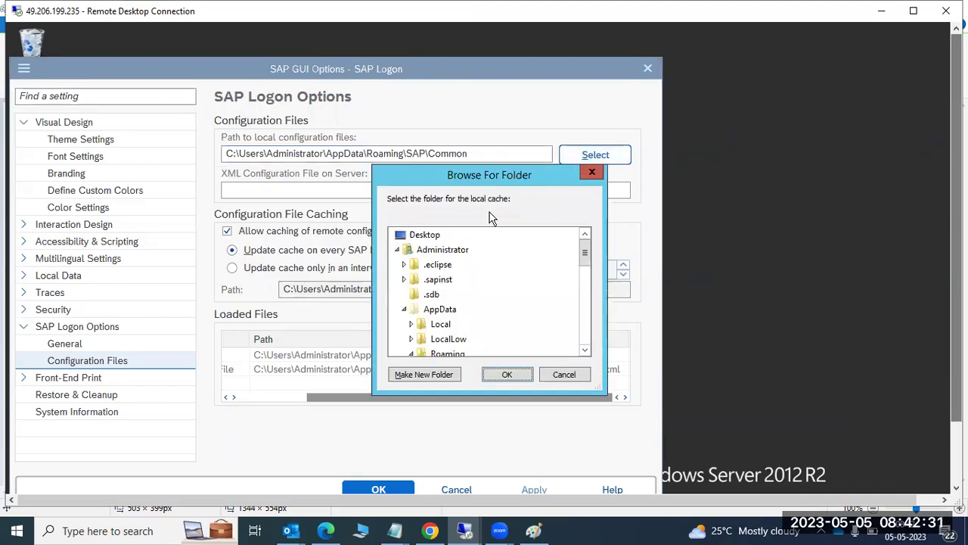
pyautogui.click(564, 374)
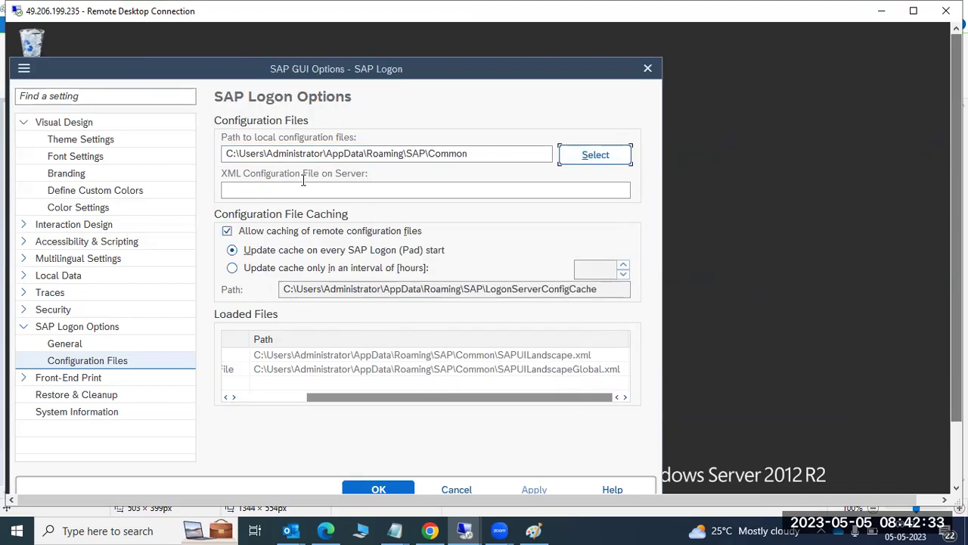
# Step: Select the full local configuration file path, then close SAP GUI Options with Cancel
pyautogui.click(229, 153)
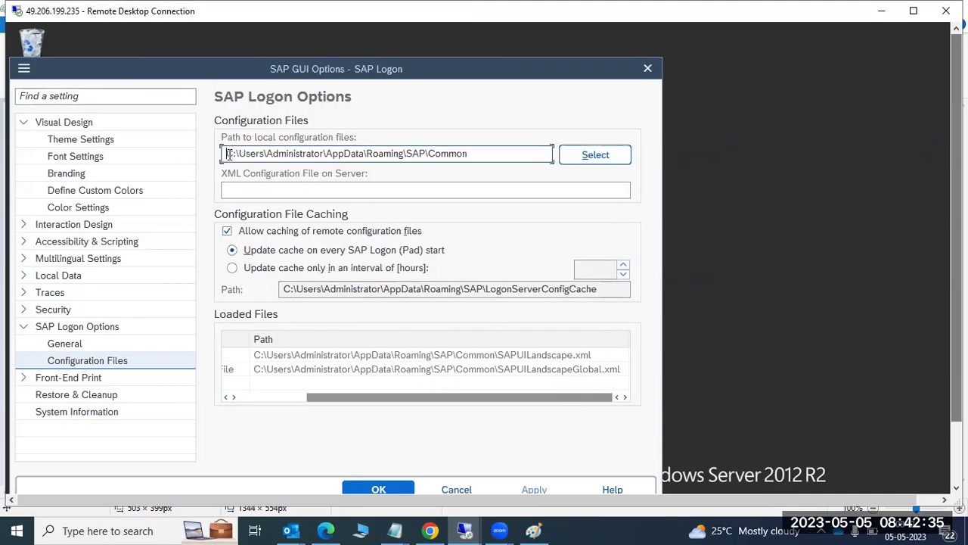
pyautogui.moveTo(224, 153); pyautogui.dragTo(488, 151)
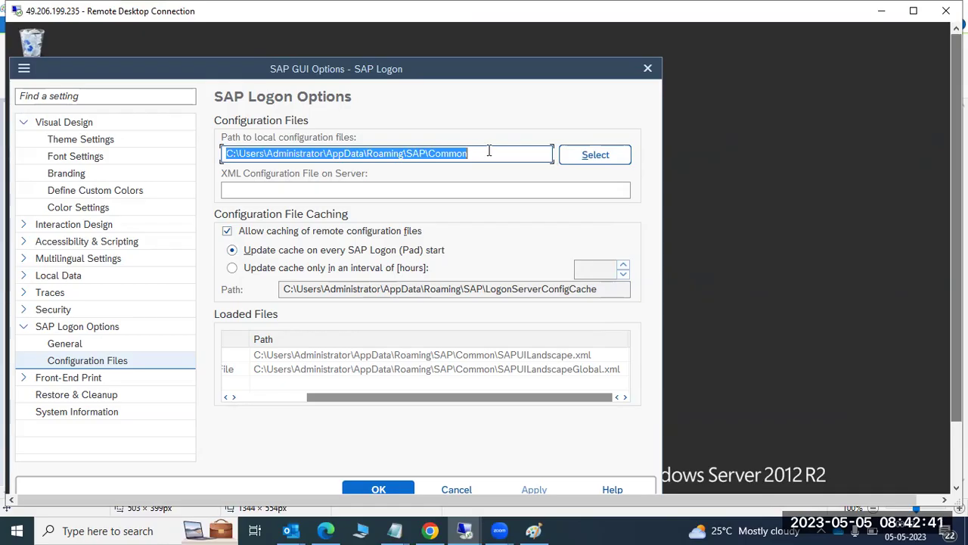
pyautogui.click(489, 151)
pyautogui.moveTo(489, 151); pyautogui.dragTo(218, 155)
pyautogui.click(458, 488)
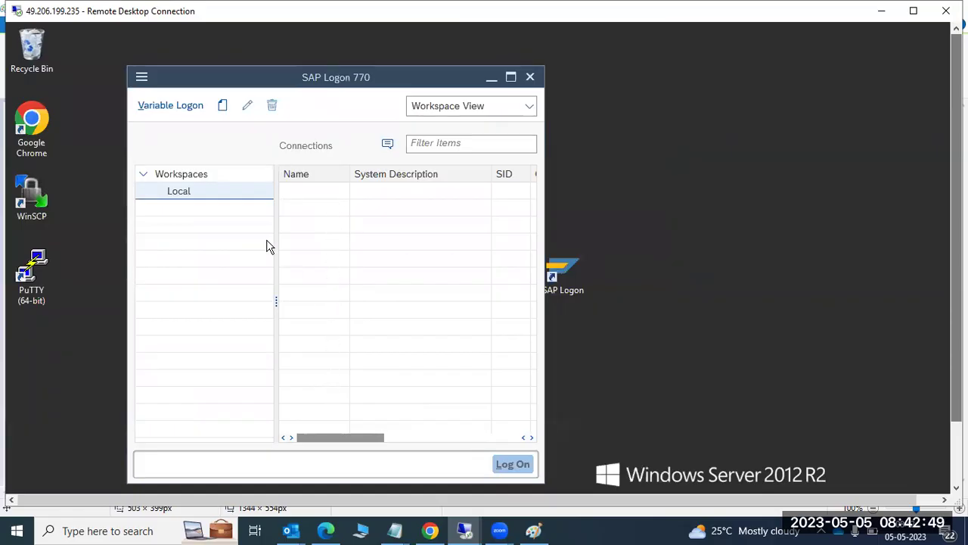
# Step: Reopen SAP GUI Options on the SAP Logon Options Configuration Files page
pyautogui.click(142, 76)
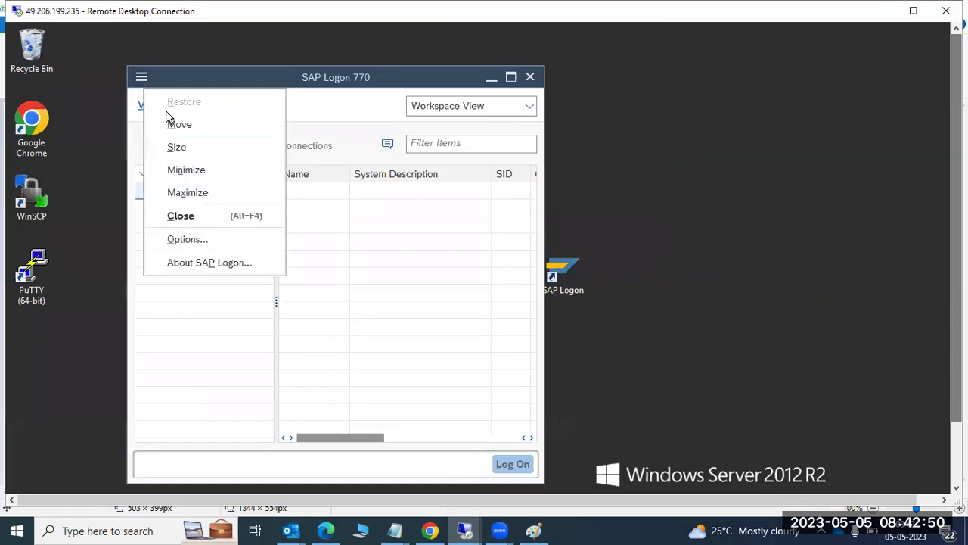
pyautogui.click(187, 240)
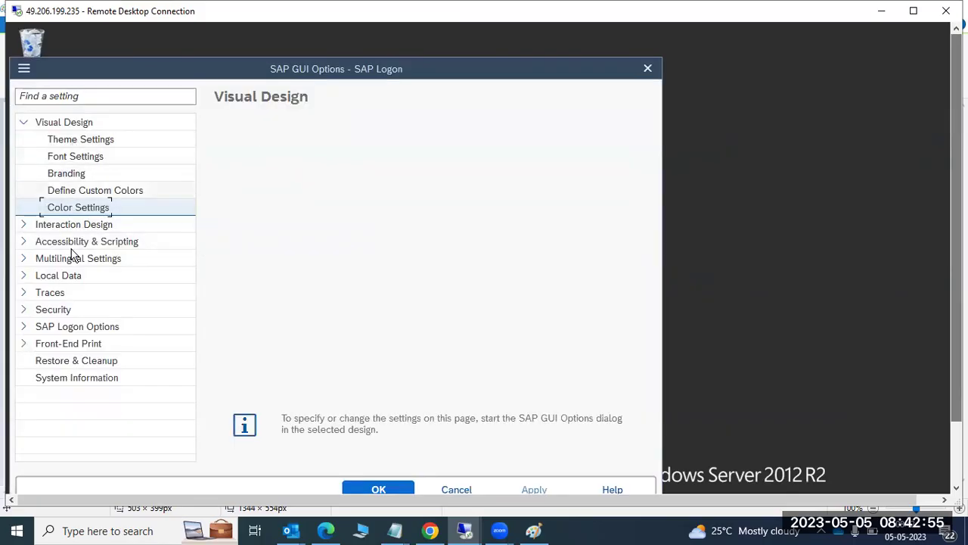
pyautogui.click(25, 327)
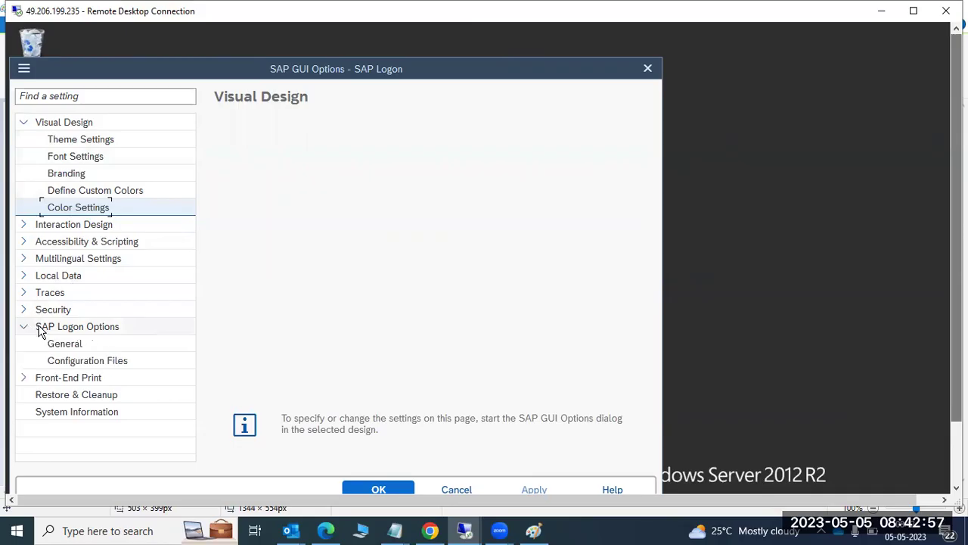
pyautogui.click(69, 360)
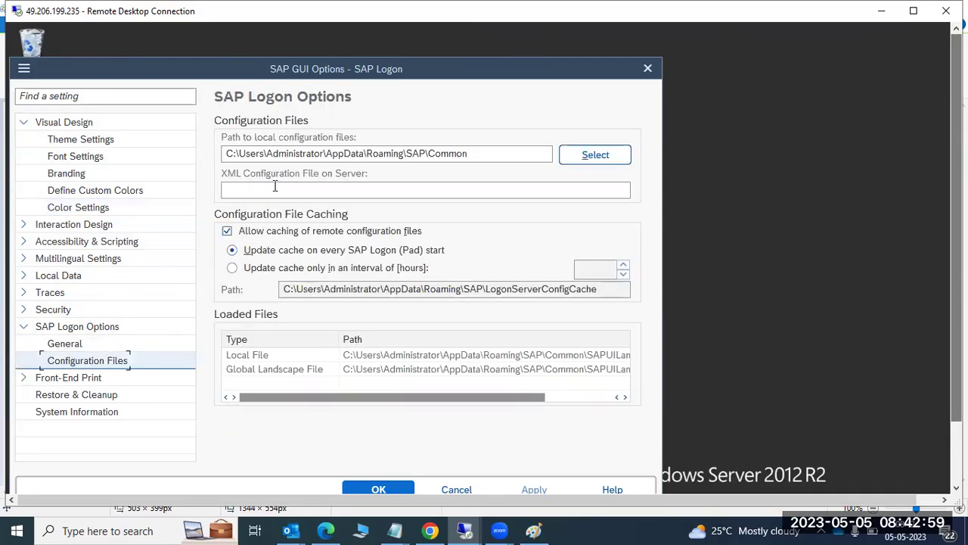
# Step: Review the configuration files path, then confirm the options with OK
pyautogui.moveTo(234, 155); pyautogui.dragTo(483, 168)
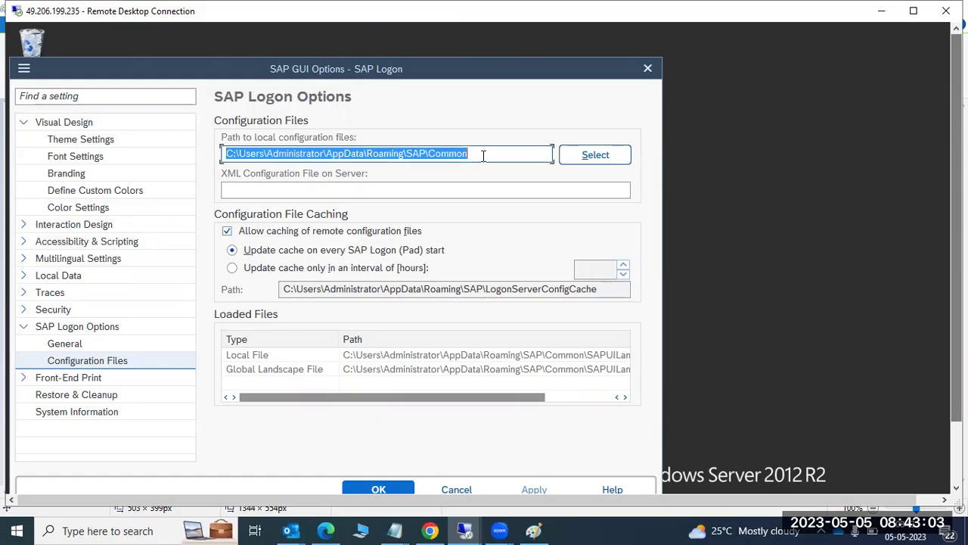
pyautogui.click(483, 155)
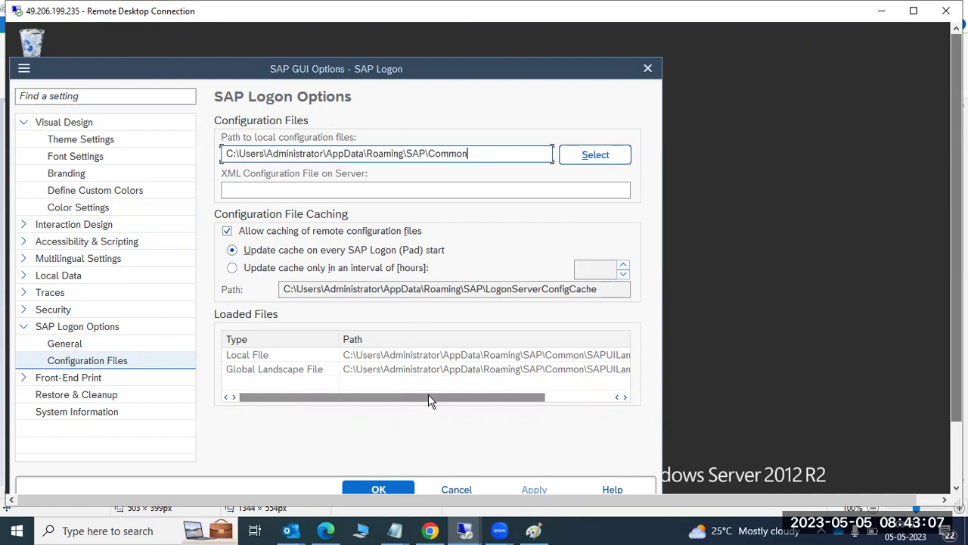
pyautogui.moveTo(441, 400); pyautogui.dragTo(524, 401)
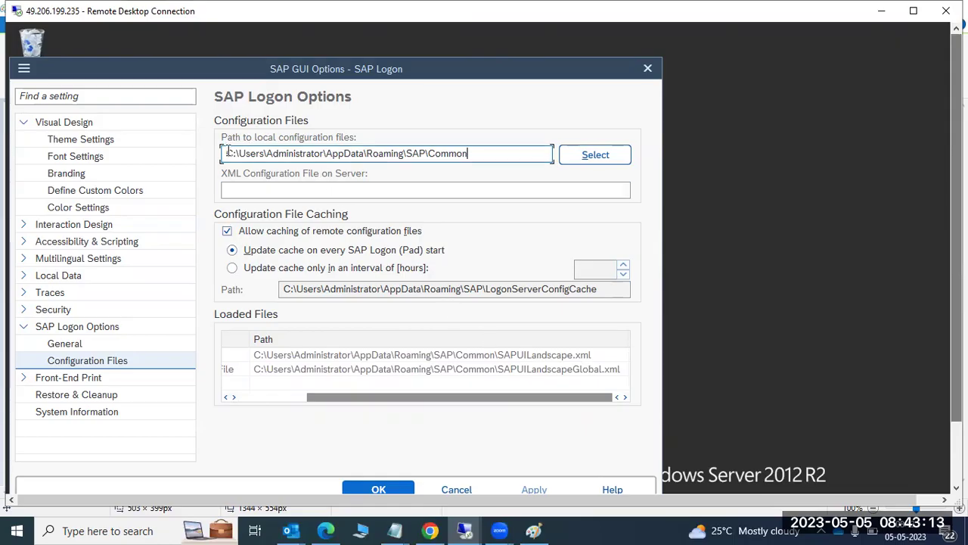
pyautogui.moveTo(226, 152); pyautogui.dragTo(475, 155)
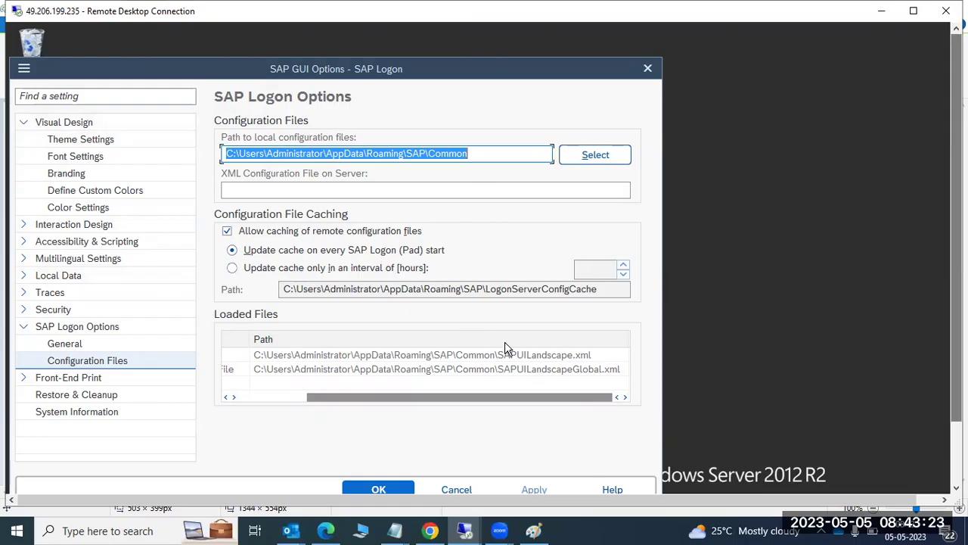
pyautogui.click(378, 490)
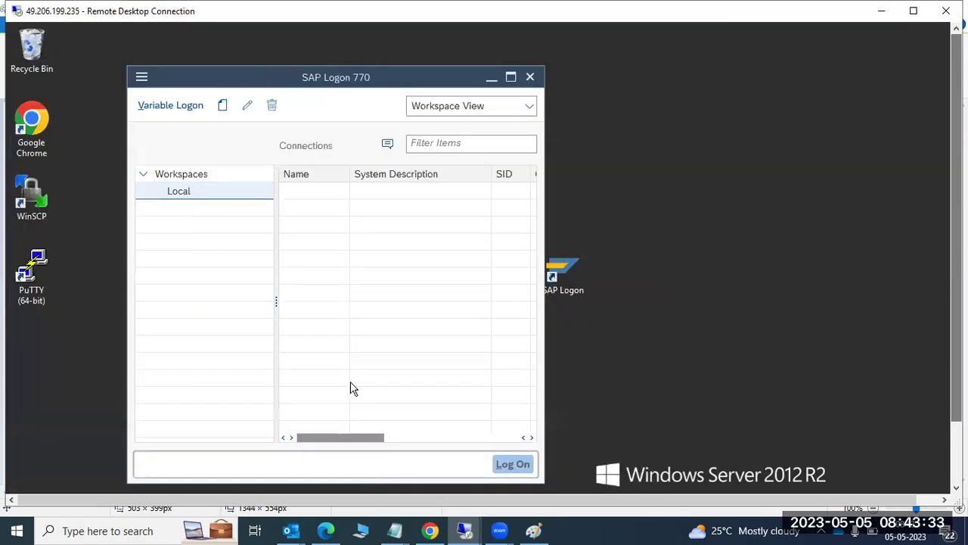
# Step: Close SAP Logon and relaunch it from the desktop shortcut, allowing it past the security warning
pyautogui.click(529, 78)
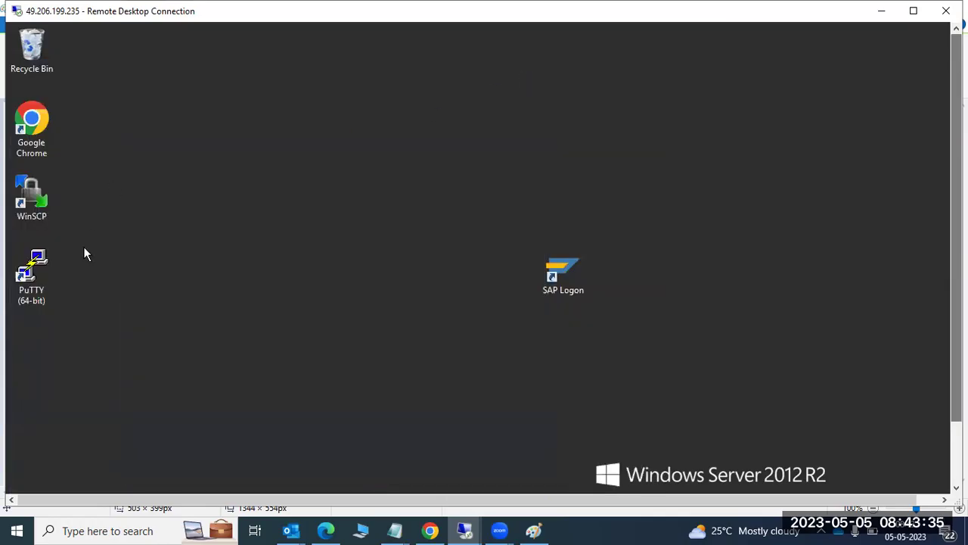
pyautogui.doubleClick(552, 281)
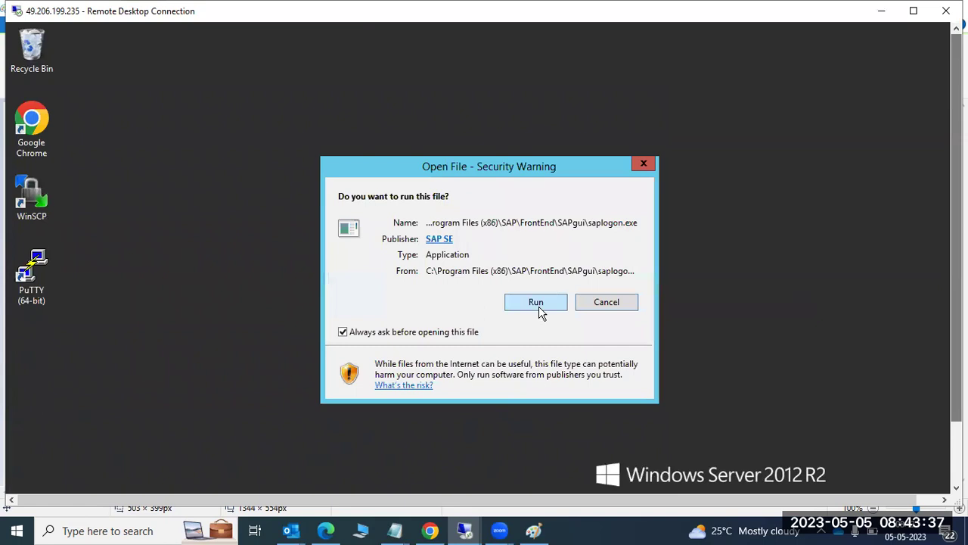
pyautogui.click(540, 305)
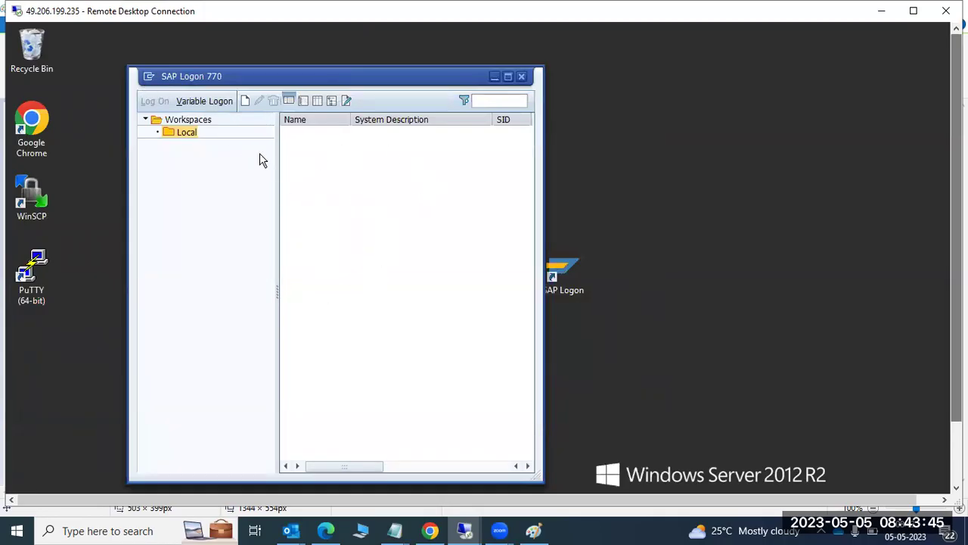
pyautogui.click(149, 76)
pyautogui.click(173, 196)
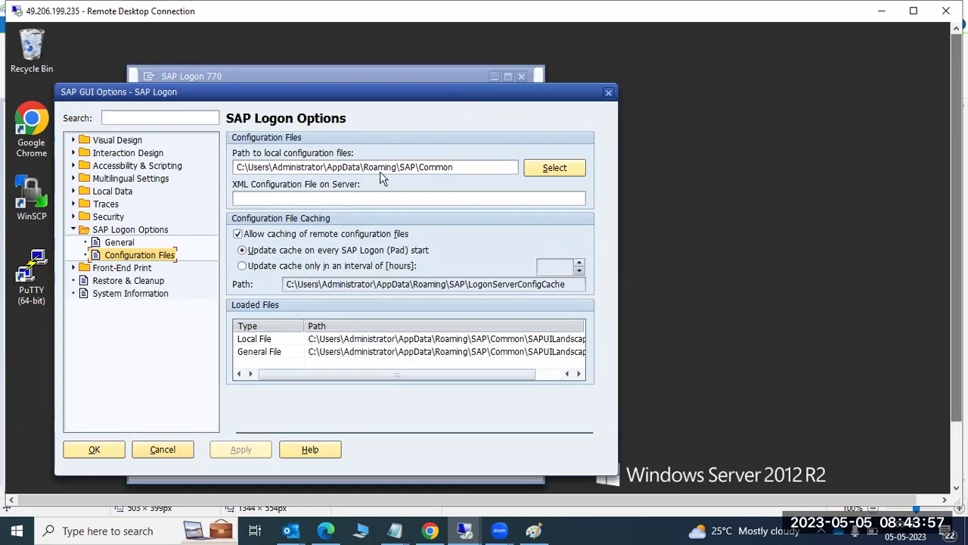
pyautogui.moveTo(483, 166); pyautogui.dragTo(216, 177)
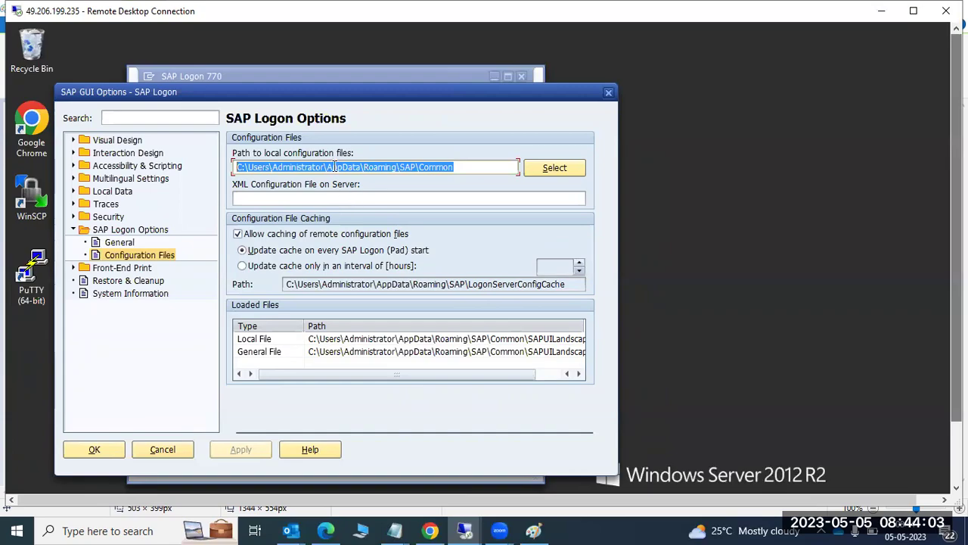
pyautogui.click(162, 450)
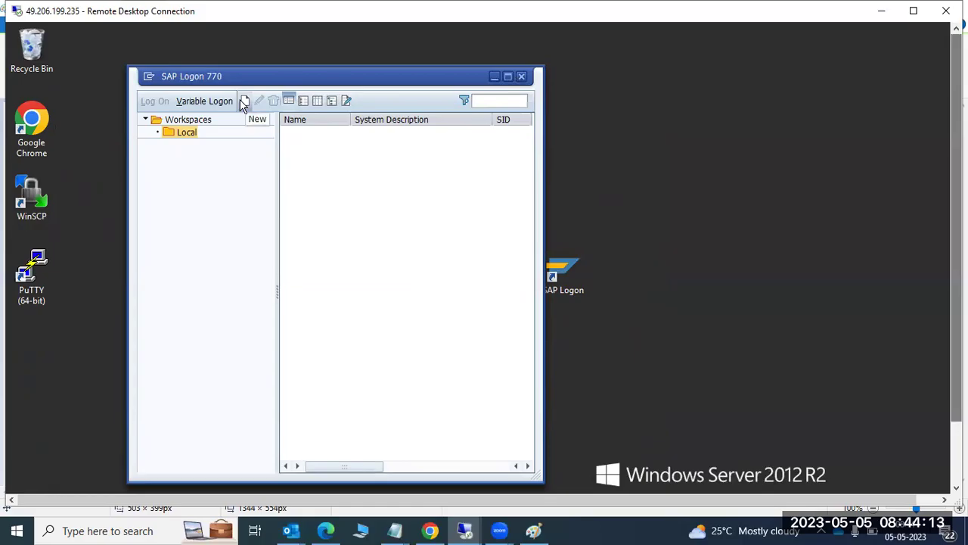
pyautogui.click(151, 84)
pyautogui.click(400, 255)
pyautogui.click(245, 102)
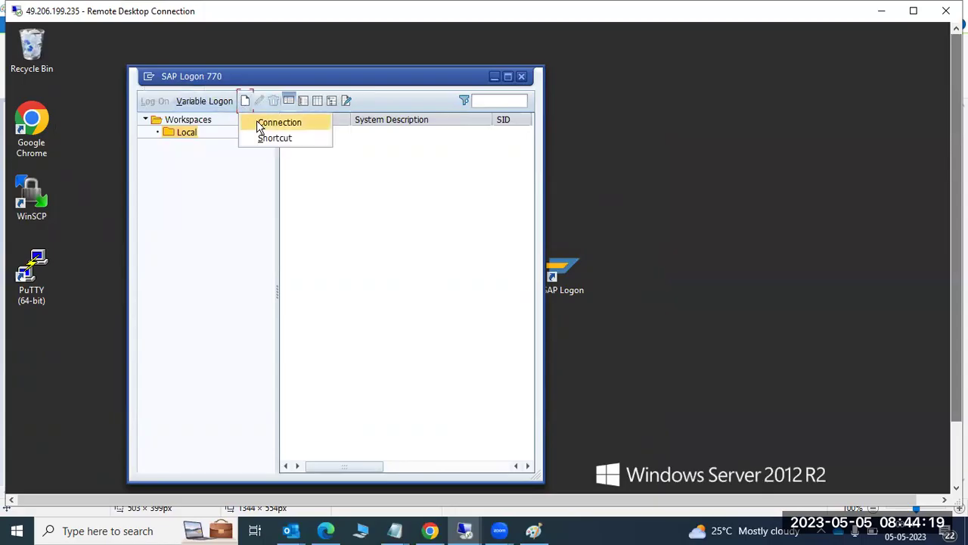
pyautogui.click(259, 122)
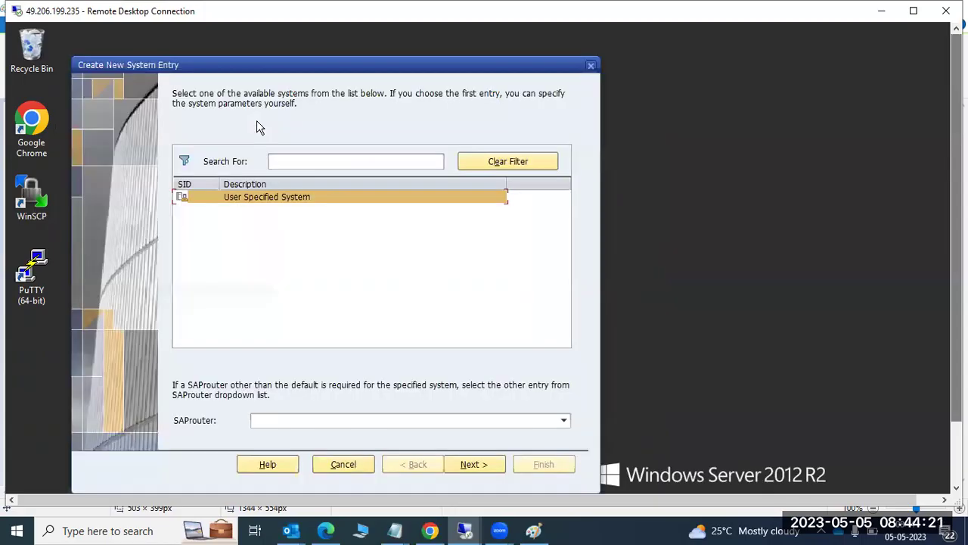
pyautogui.click(474, 464)
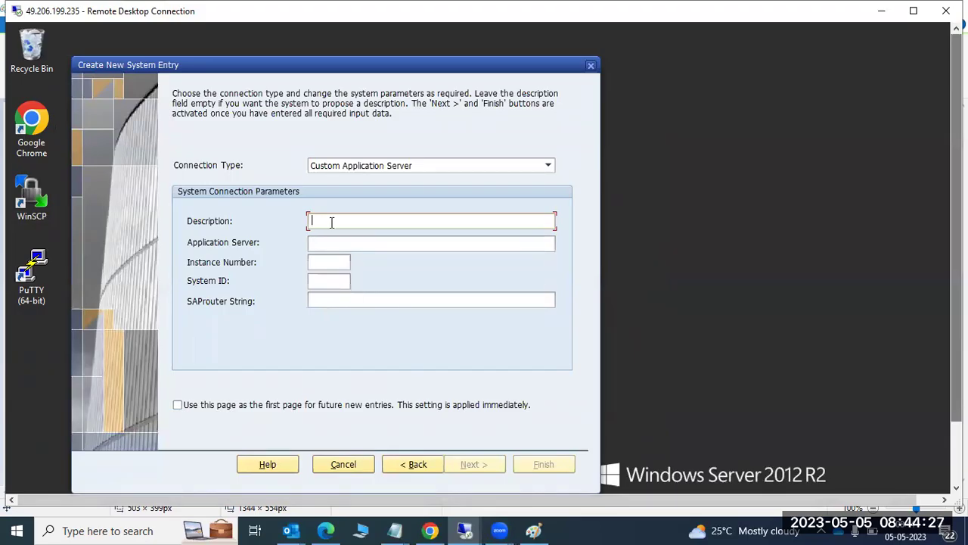
pyautogui.click(331, 240)
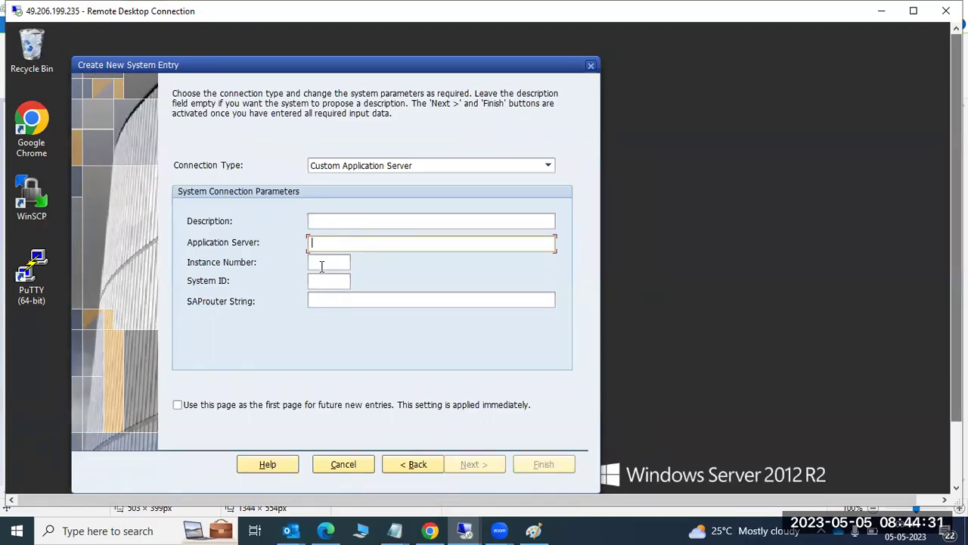
pyautogui.click(321, 264)
pyautogui.click(322, 282)
pyautogui.click(419, 466)
pyautogui.click(343, 464)
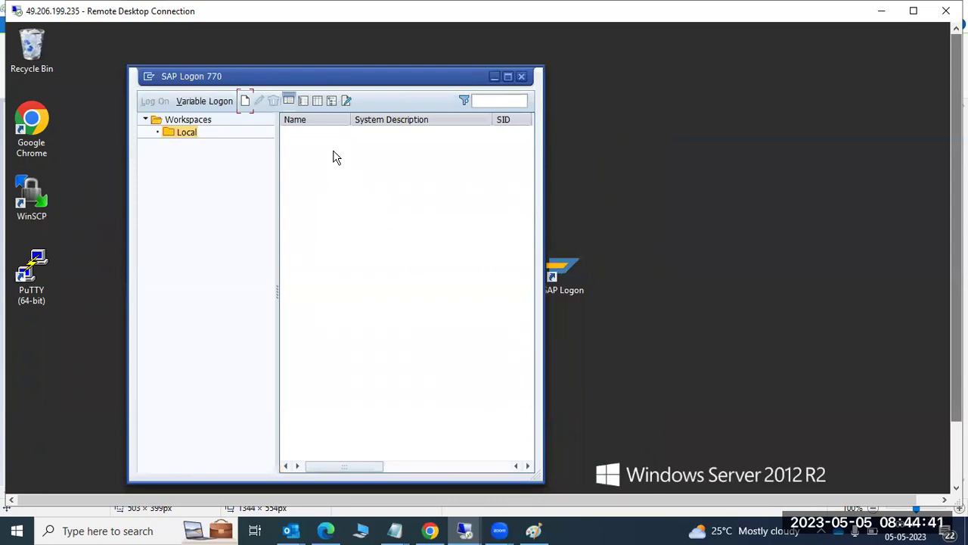
# Step: Start a new connection entry and advance to the system parameters page
pyautogui.click(245, 101)
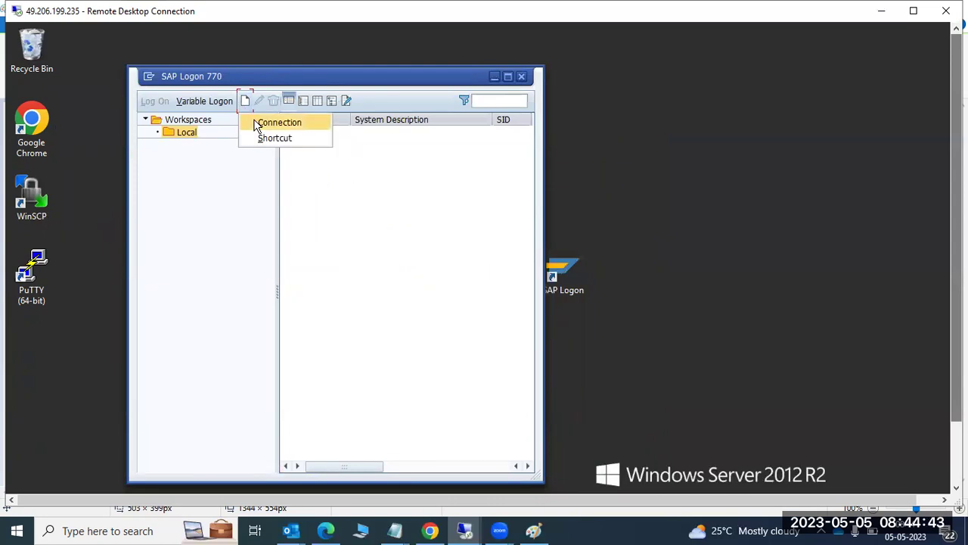
pyautogui.click(254, 121)
pyautogui.click(472, 466)
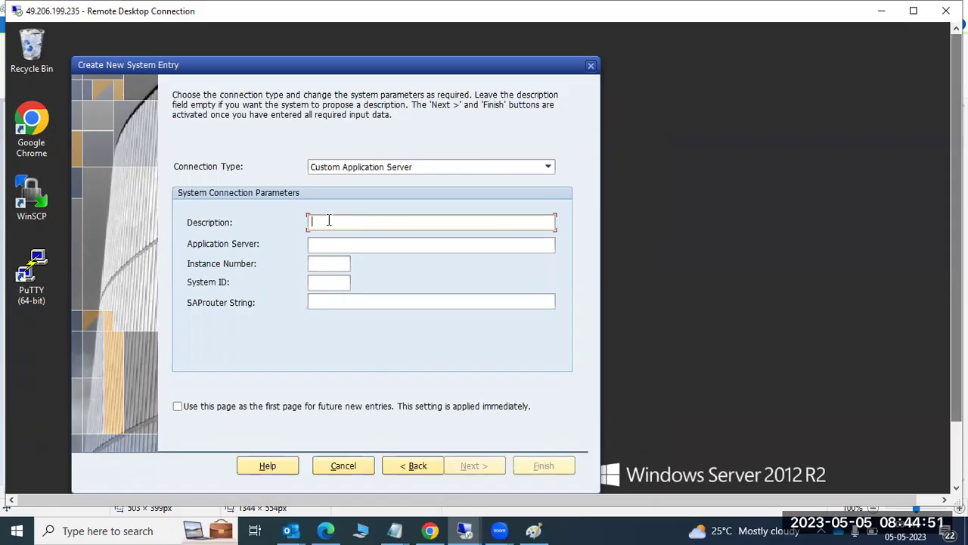
# Step: Enter description 'SAp ECC DEVELOPMENT', server sapwindows, instance 00 and system ID ECD
pyautogui.write('SAp ECC DEVELOPMNT')
pyautogui.press('BackSpace')
pyautogui.press('BackSpace')
pyautogui.write('MENT')
pyautogui.press('Tab')
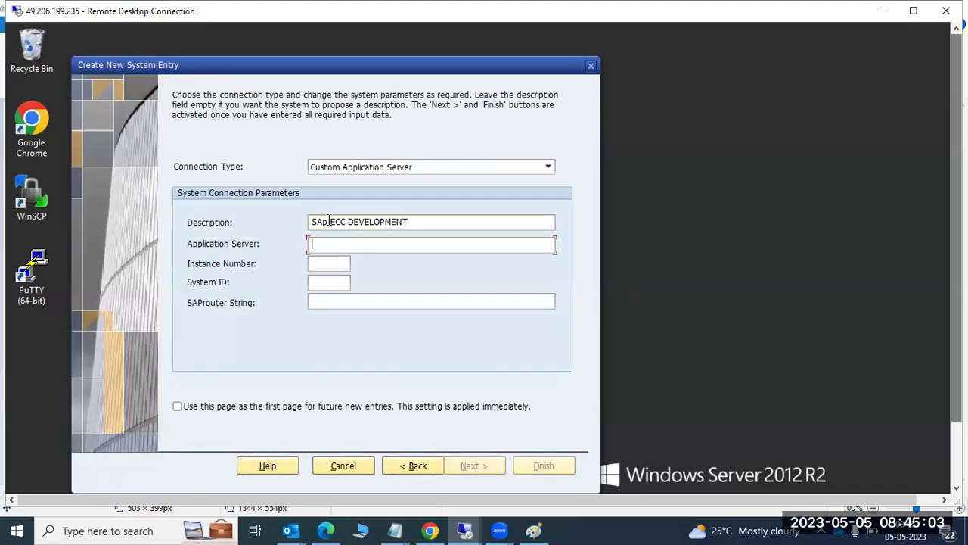
pyautogui.write('sapwindows')
pyautogui.press('Tab')
pyautogui.write('00')
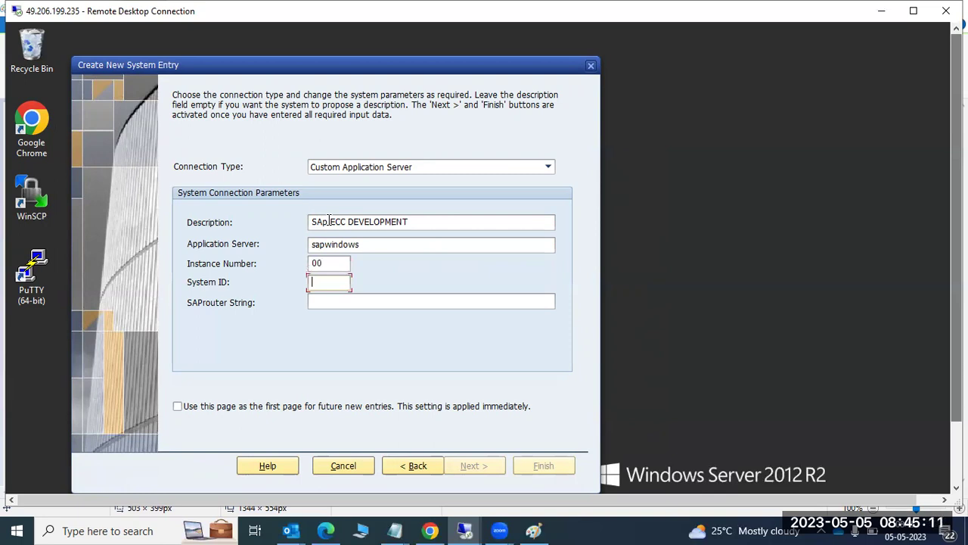
pyautogui.write('ECD')
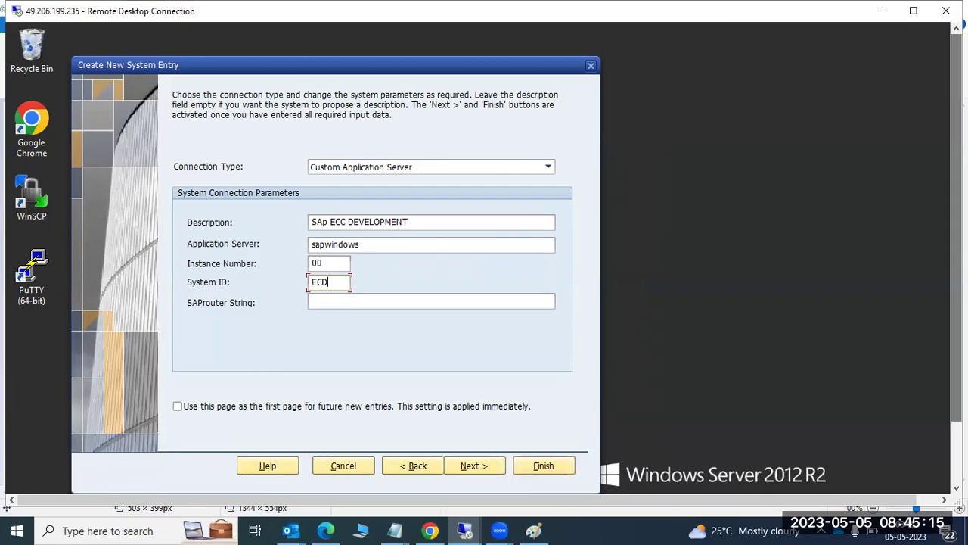
pyautogui.press('Return')
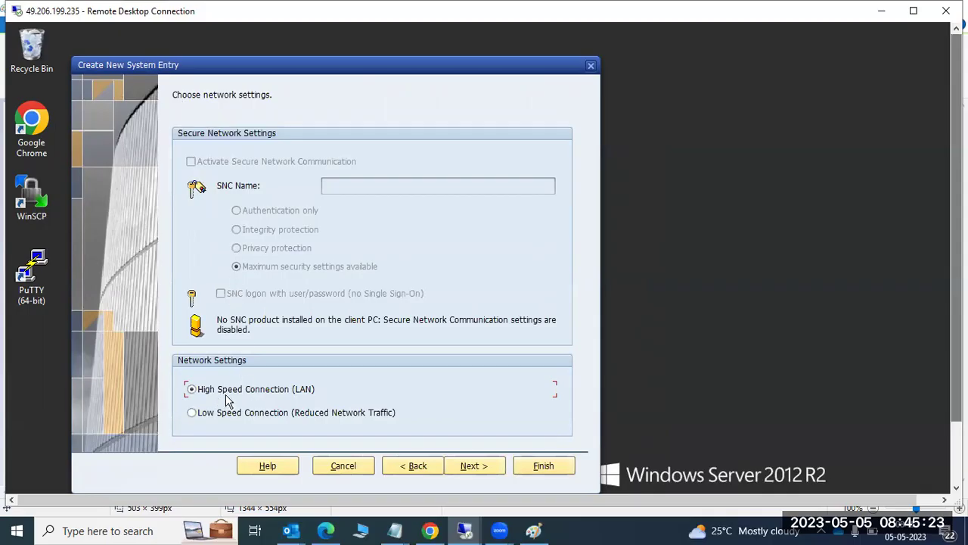
# Step: Skip past network settings, keep the Default language, and finish the SAp ECC DEVELOPMENT entry
pyautogui.click(469, 468)
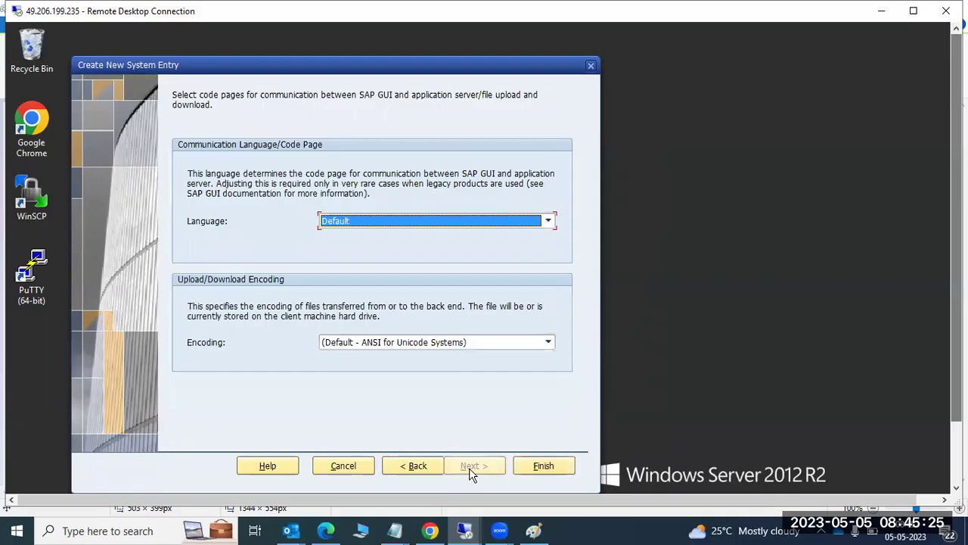
pyautogui.click(378, 221)
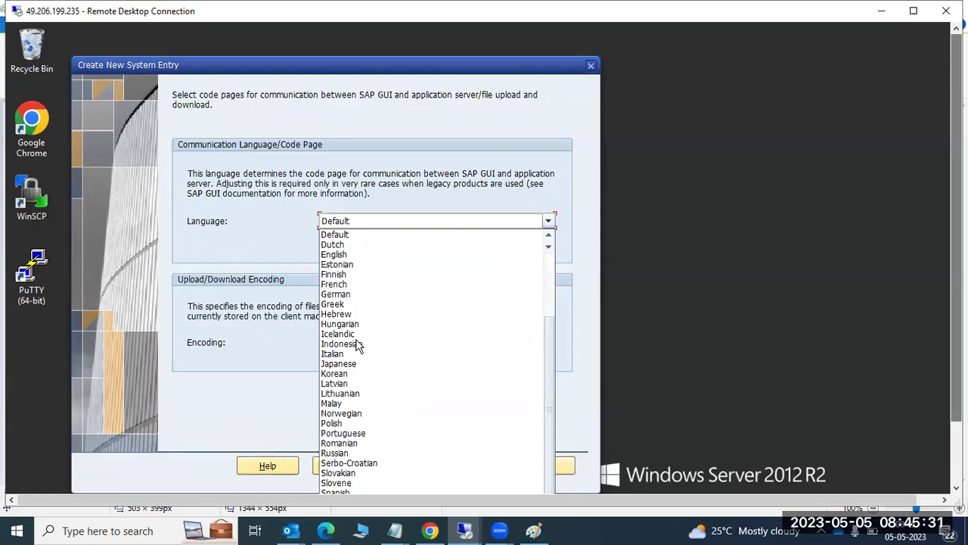
pyautogui.click(255, 373)
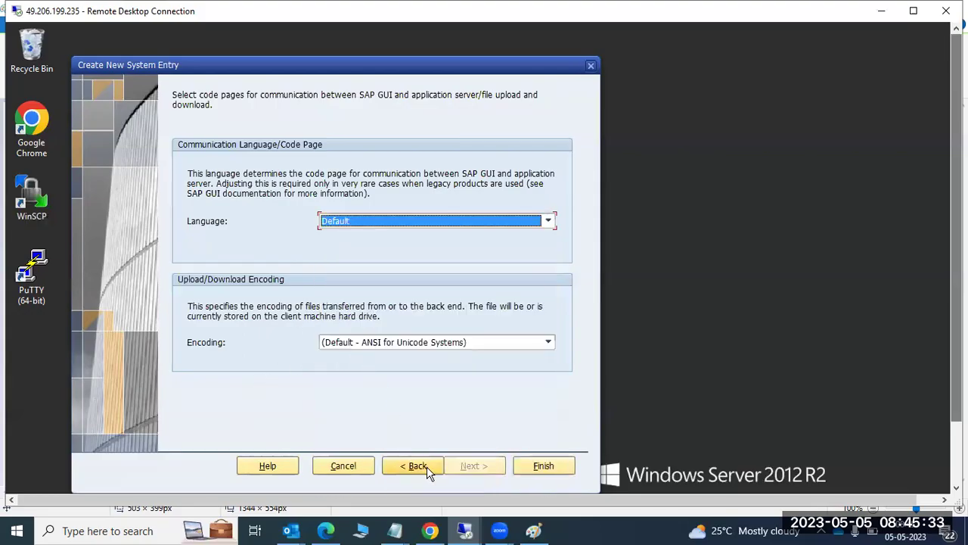
pyautogui.click(542, 466)
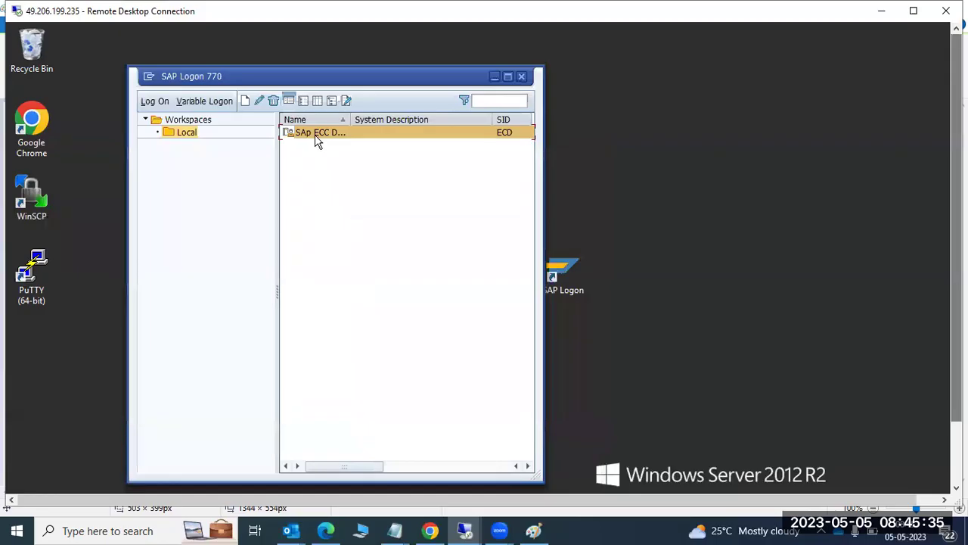